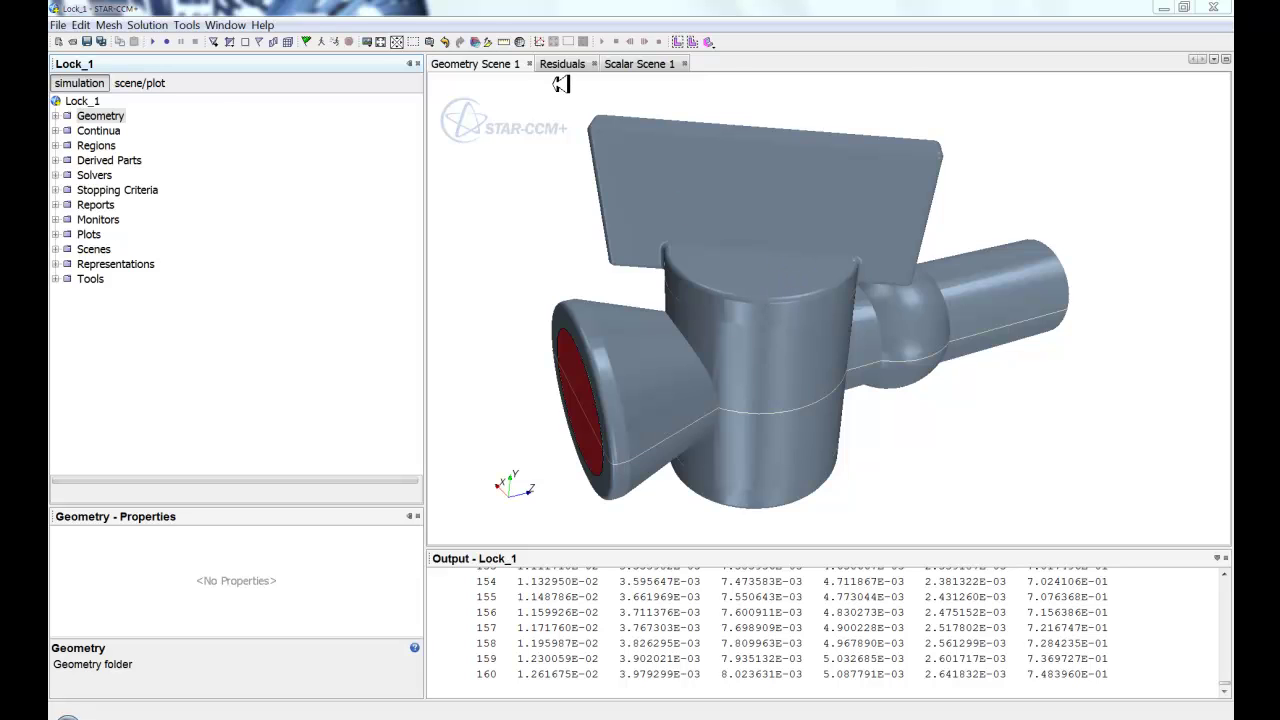
# Step: Orbit Geometry Scene 1, review the Residuals plot, then tilt the velocity-magnitude Scalar Scene 1
pyautogui.moveTo(644, 178); pyautogui.dragTo(630, 120)
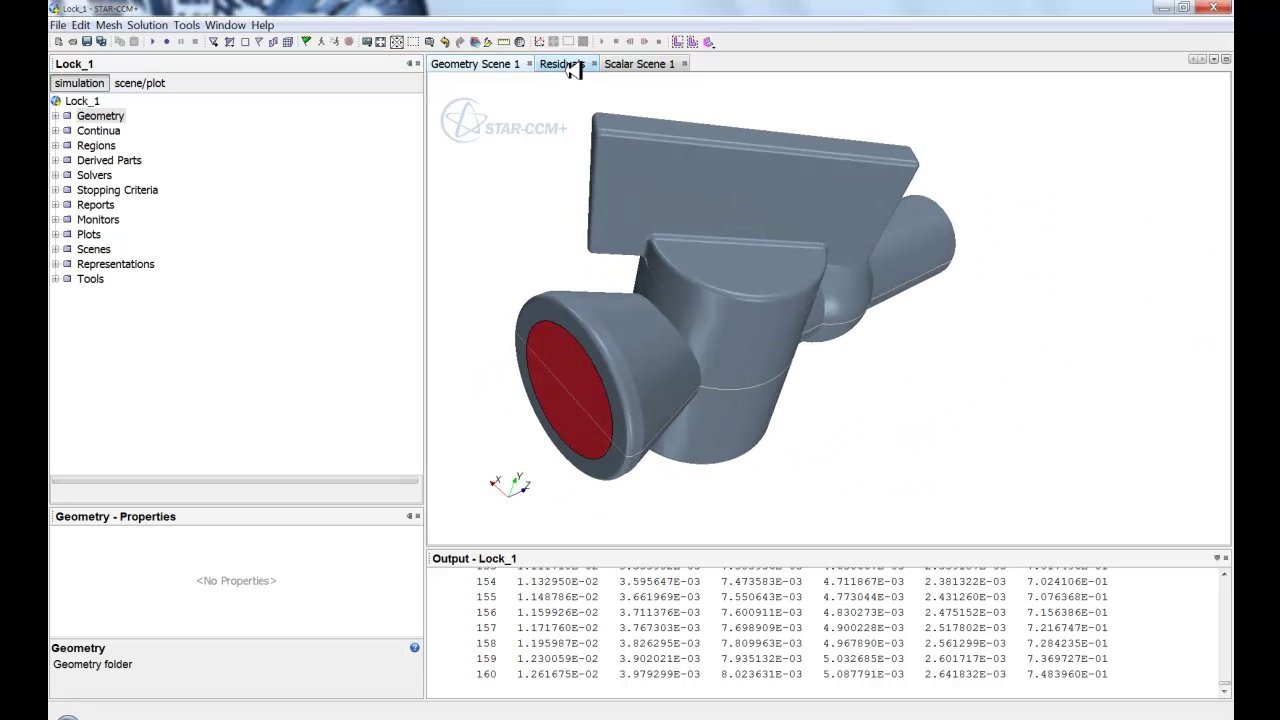
pyautogui.click(562, 64)
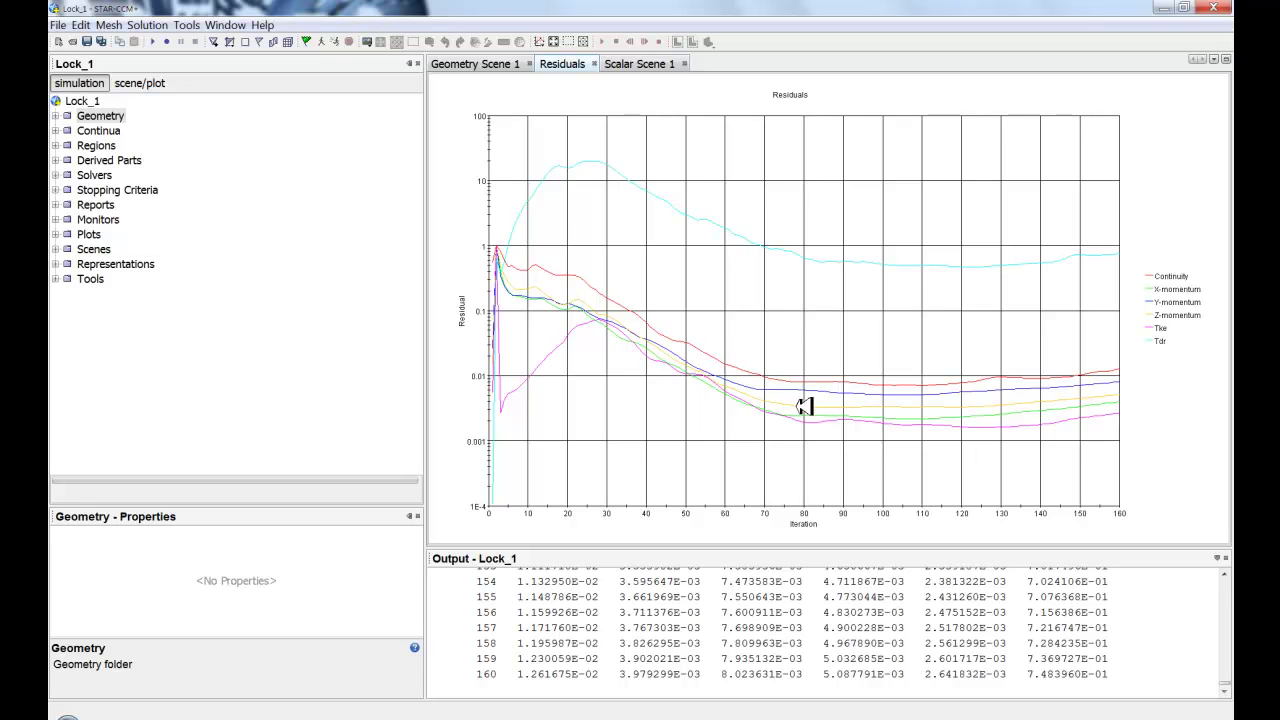
pyautogui.click(630, 64)
pyautogui.moveTo(943, 350); pyautogui.dragTo(948, 245)
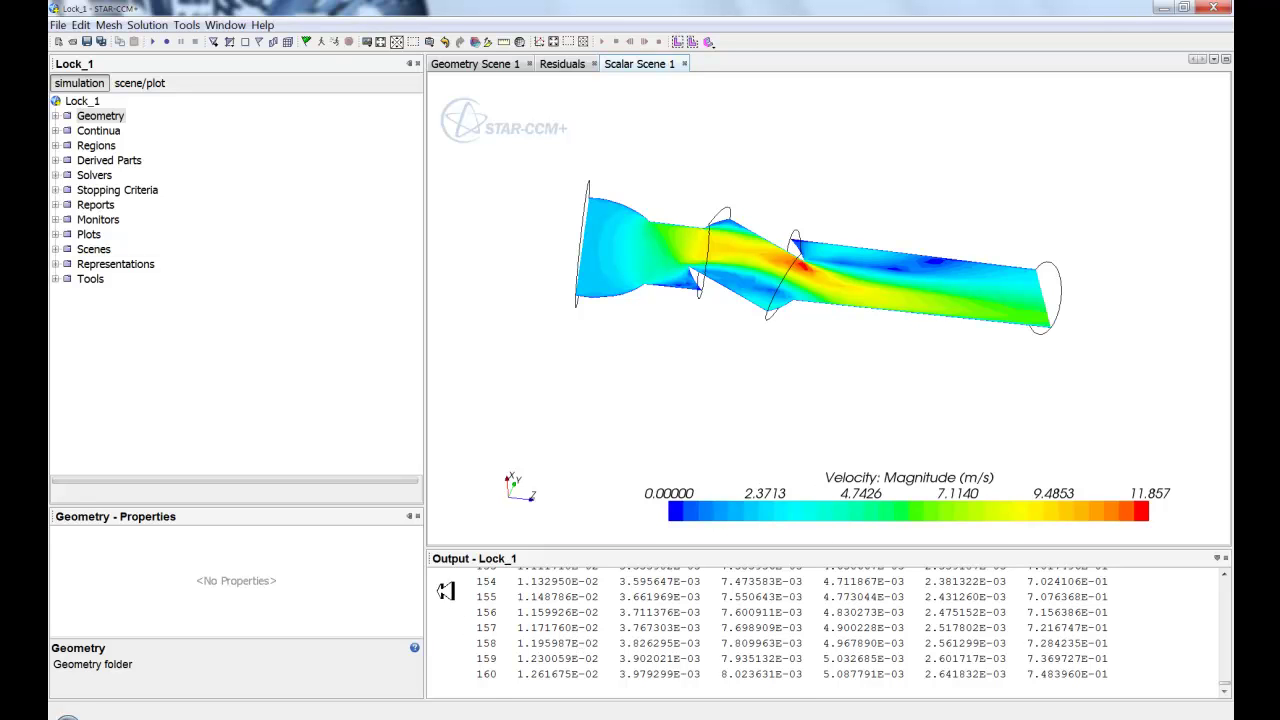
# Step: Scroll the Output log, then expand Monitors and inspect the Tdr residual monitor's properties
pyautogui.scroll(3, 498, 664)
pyautogui.scroll(17, 498, 664)
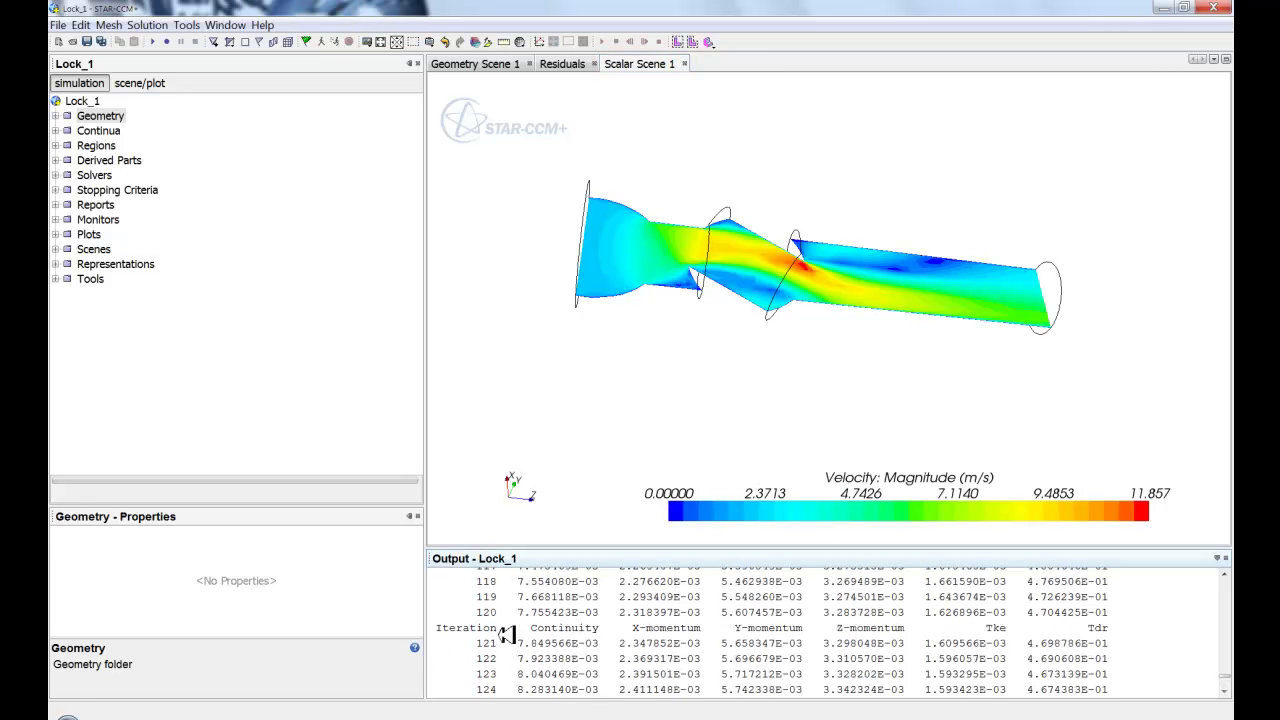
pyautogui.scroll(-19, 500, 640)
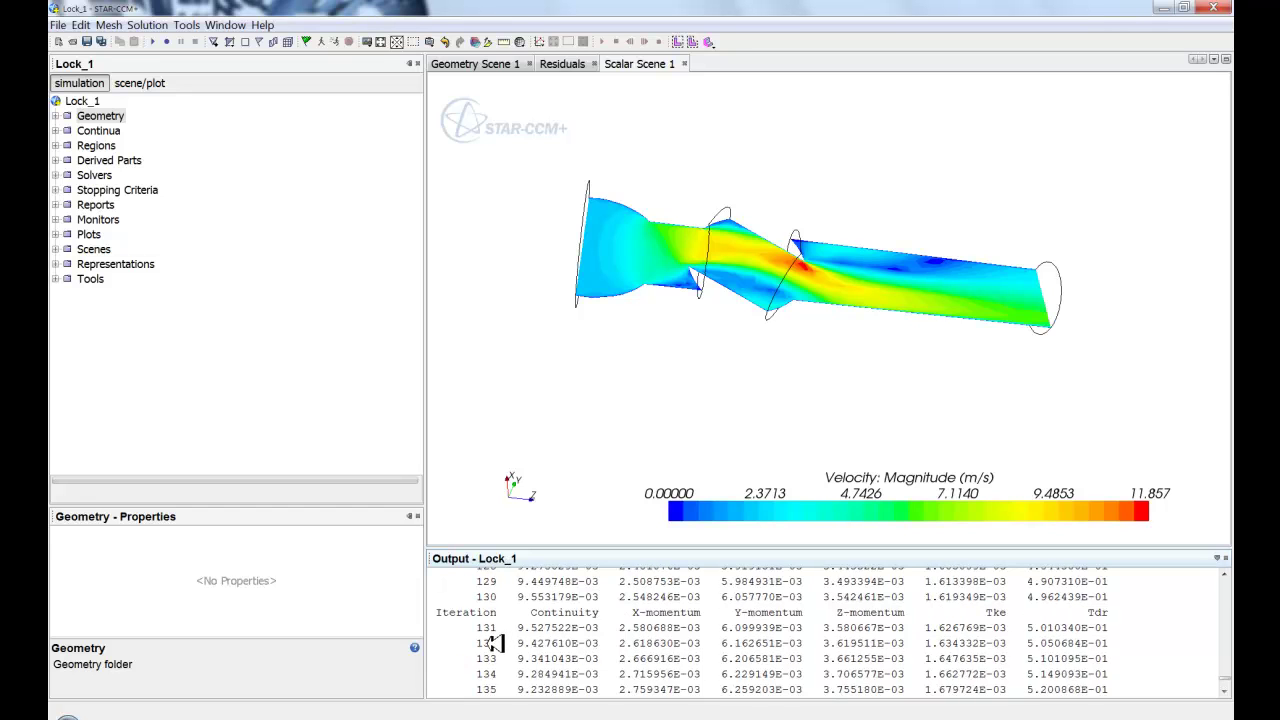
pyautogui.scroll(5, 486, 648)
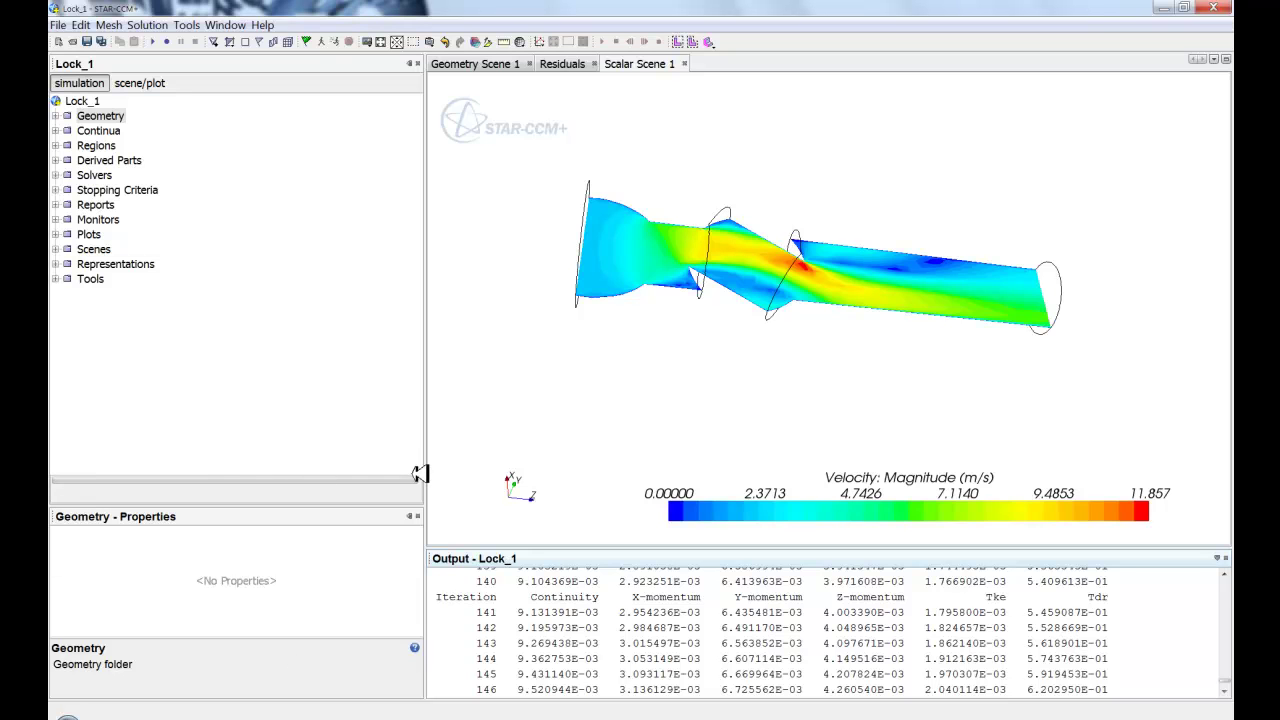
pyautogui.click(56, 219)
pyautogui.click(97, 249)
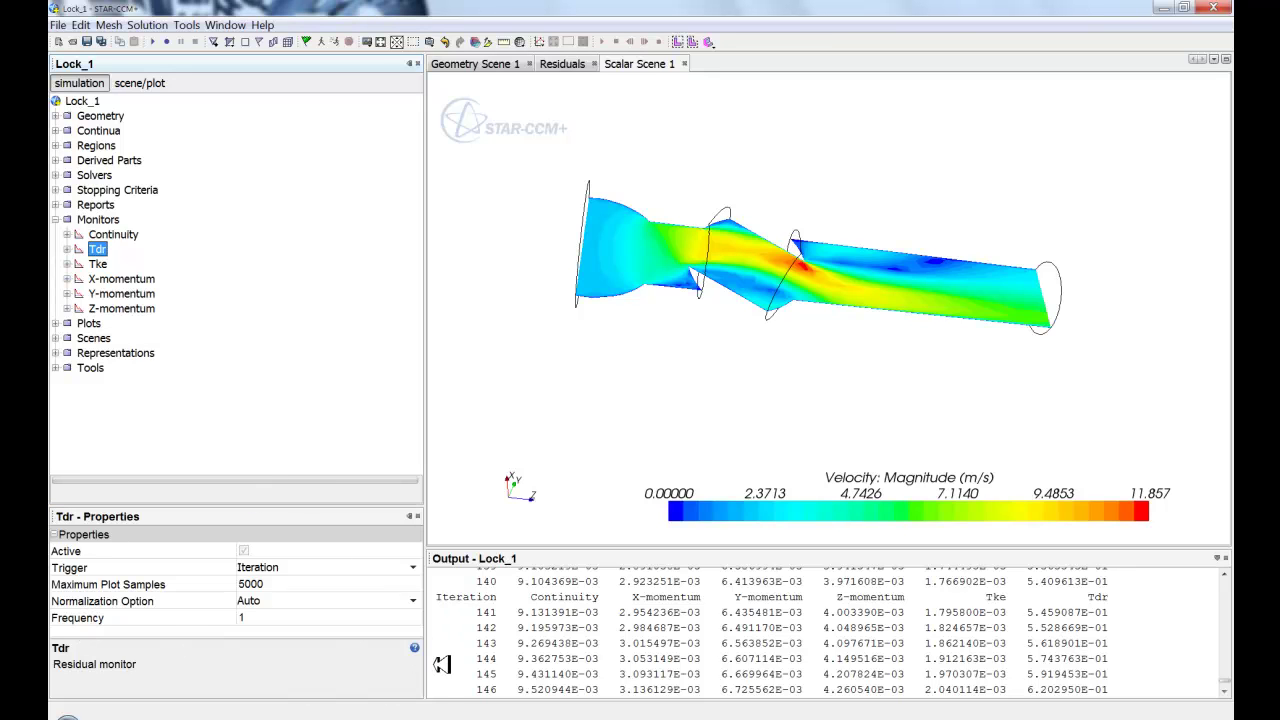
# Step: Collapse Monitors to show its properties and open the Servers panel from the Window menu
pyautogui.click(57, 218)
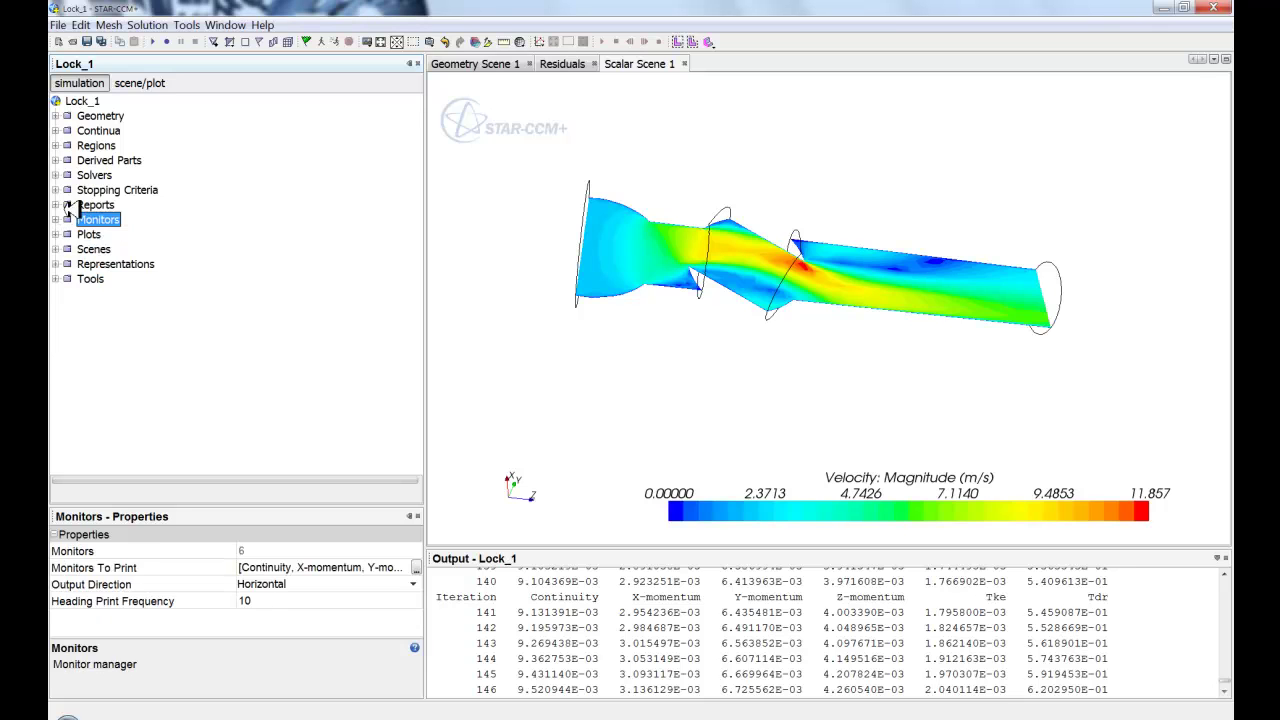
pyautogui.click(233, 24)
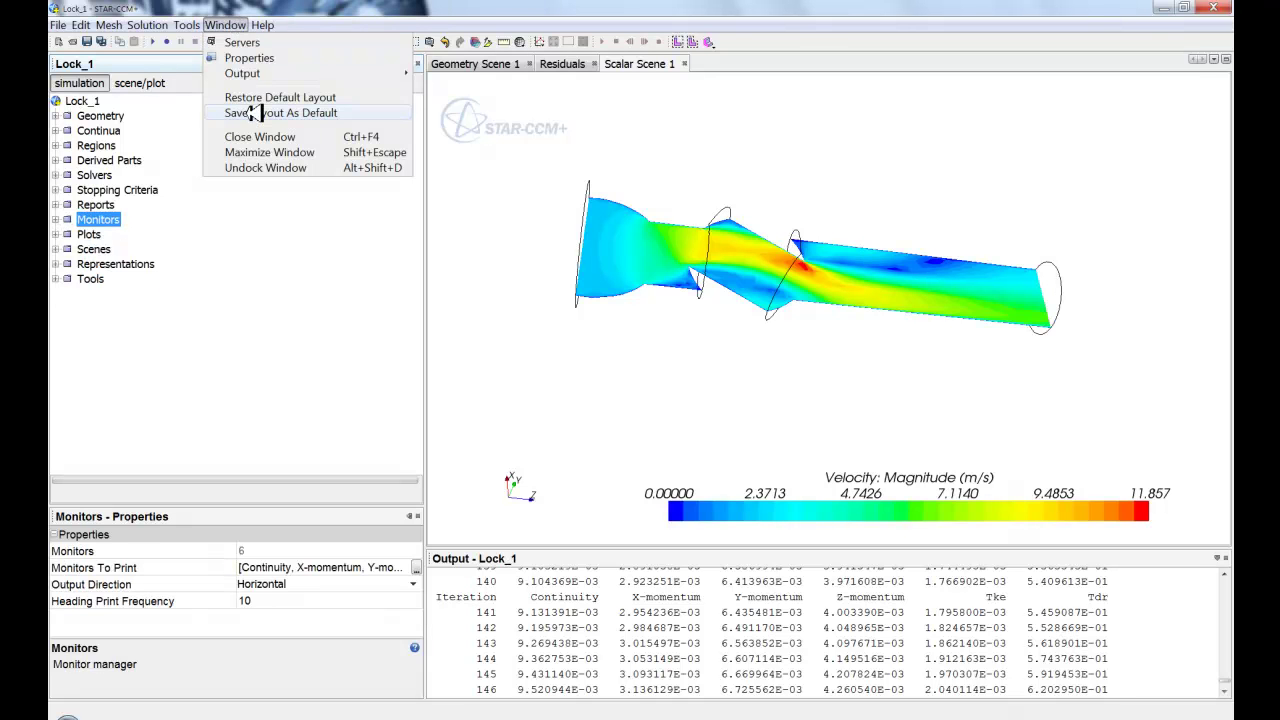
pyautogui.click(242, 42)
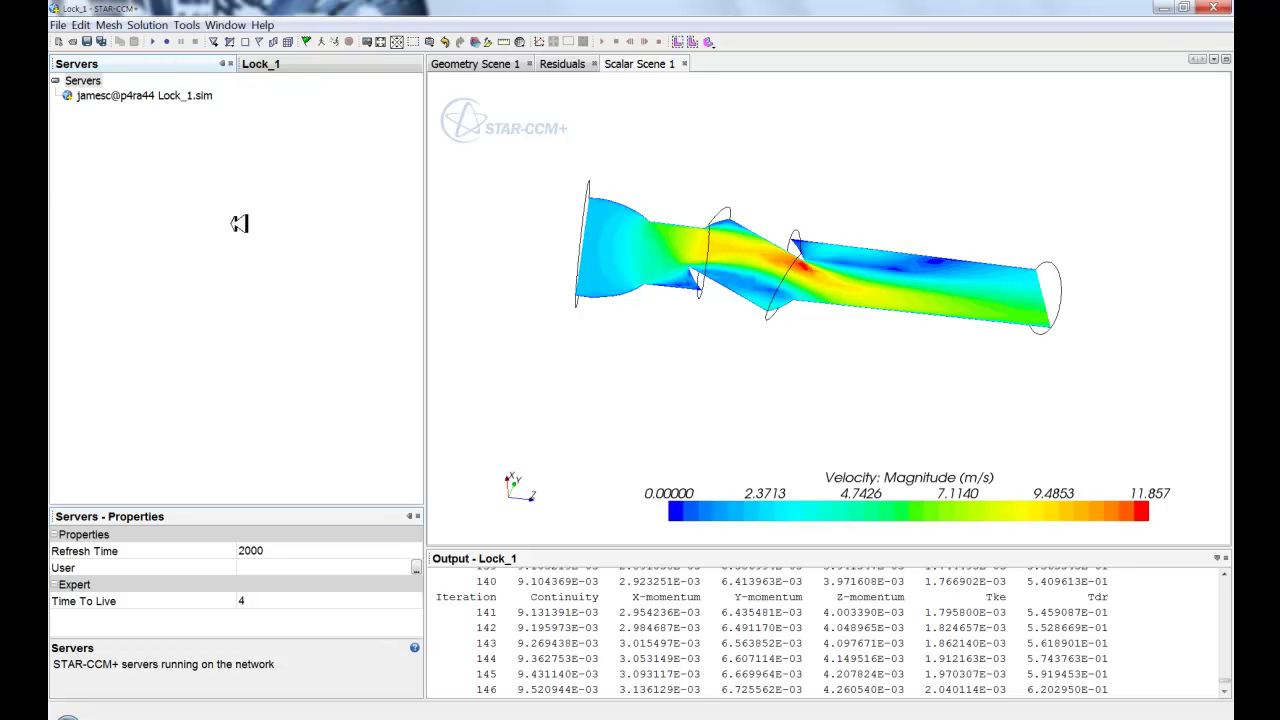
# Step: Review the server's Host, Port, File and Clients properties, then return to the Lock_1 tree
pyautogui.click(75, 96)
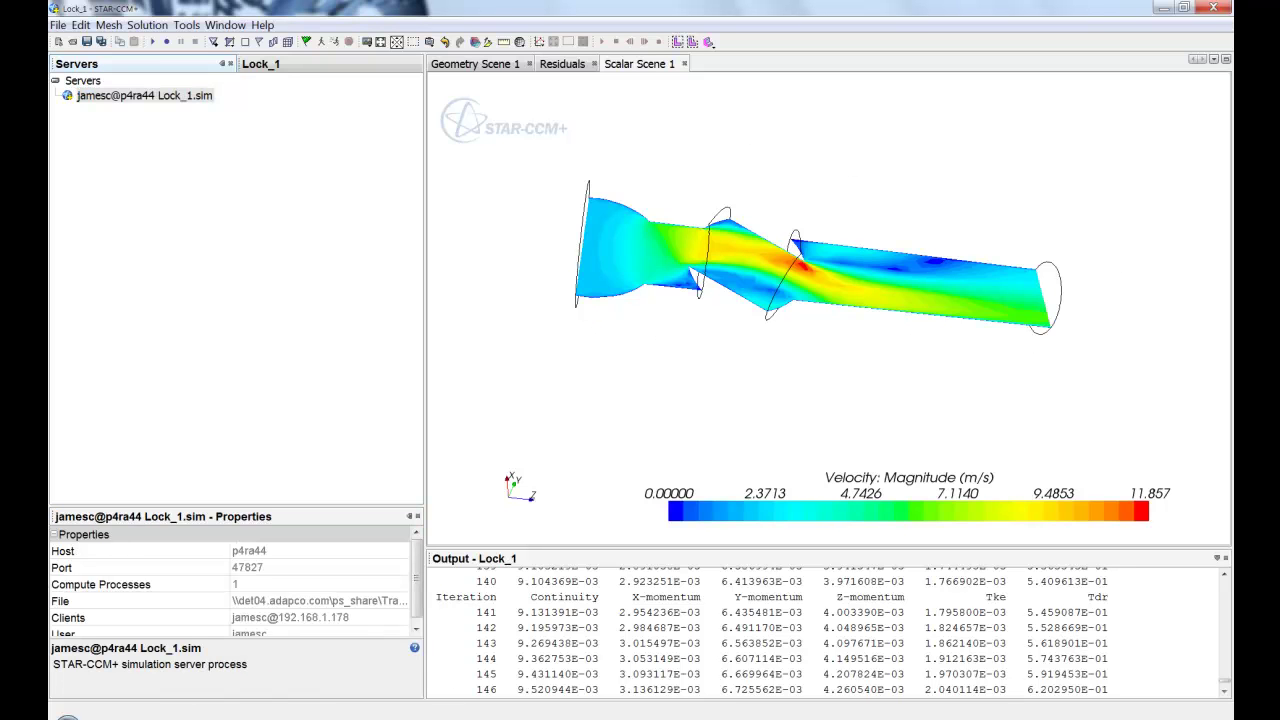
pyautogui.click(284, 553)
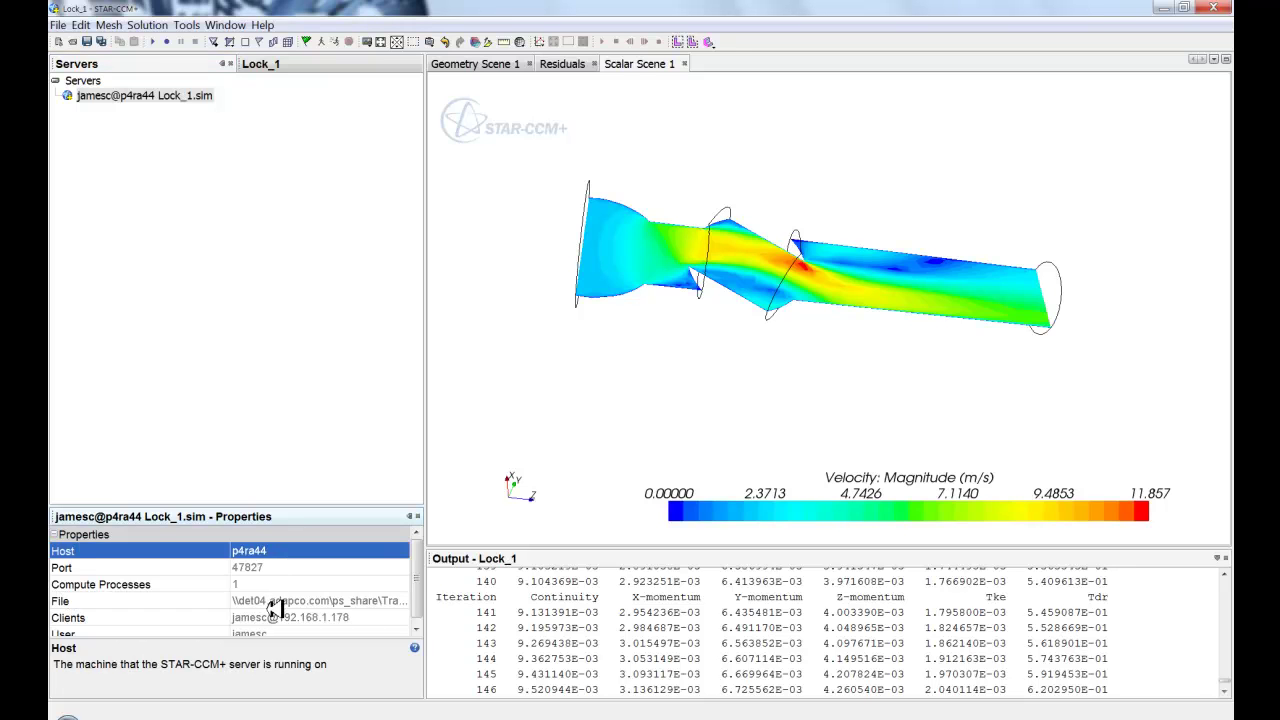
pyautogui.click(282, 568)
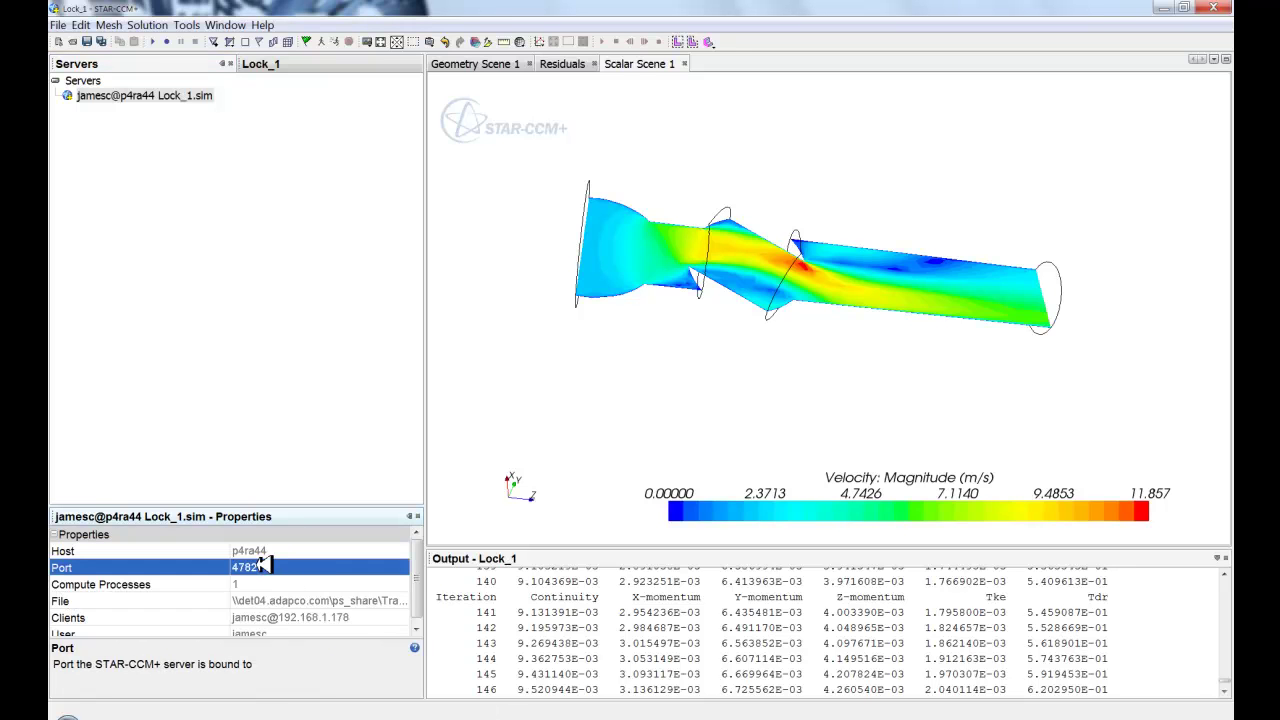
pyautogui.click(282, 602)
pyautogui.click(290, 619)
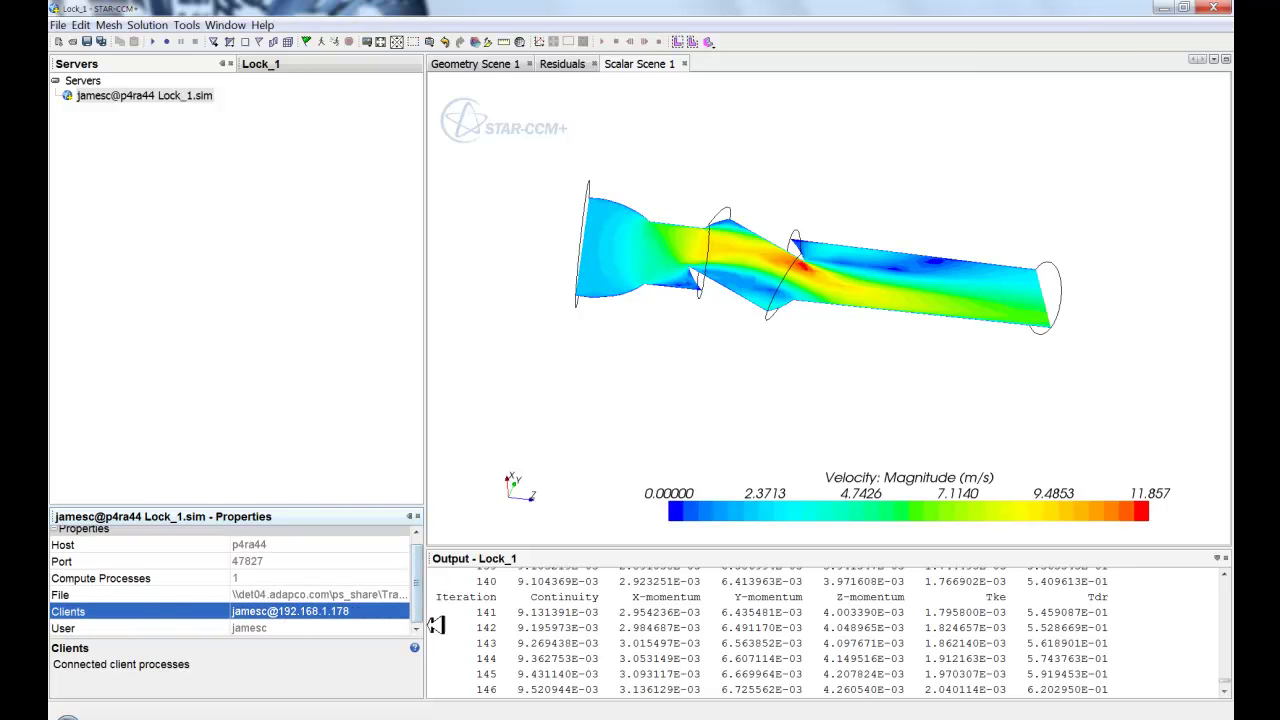
pyautogui.click(276, 64)
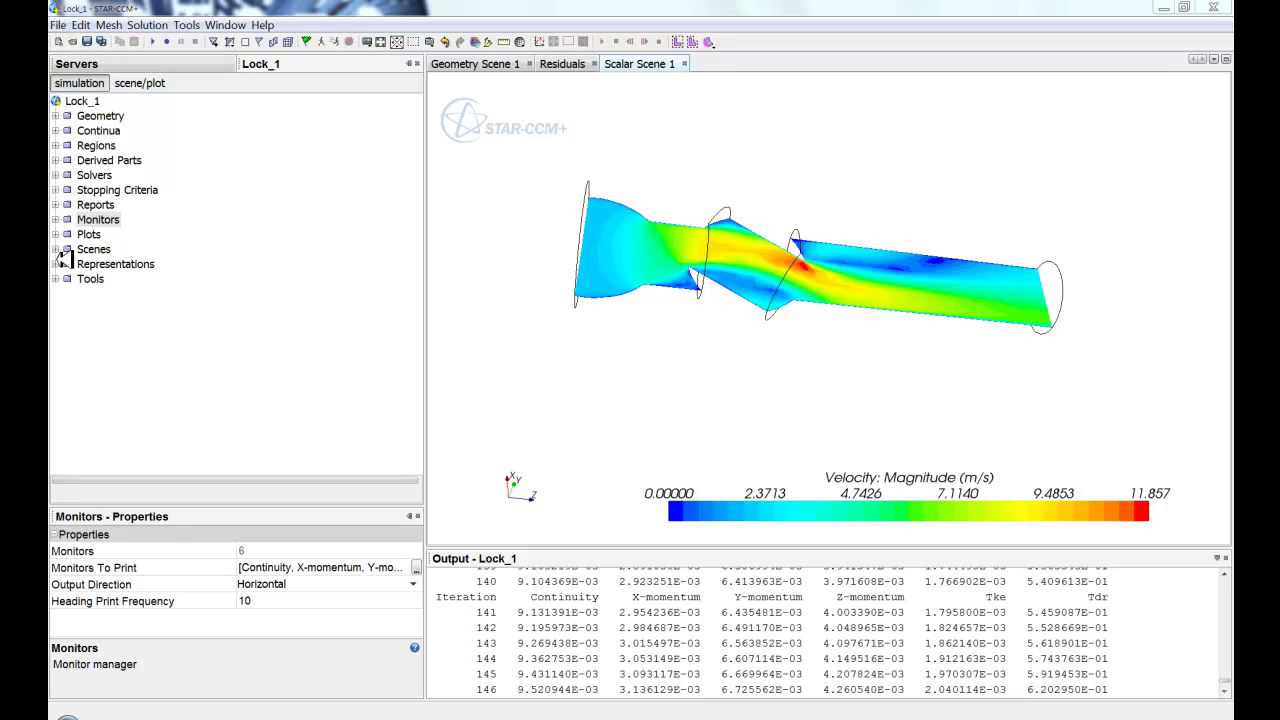
# Step: Browse the Geometry, 3D-CAD Models and Parts properties, then collapse Geometry to top level
pyautogui.click(56, 116)
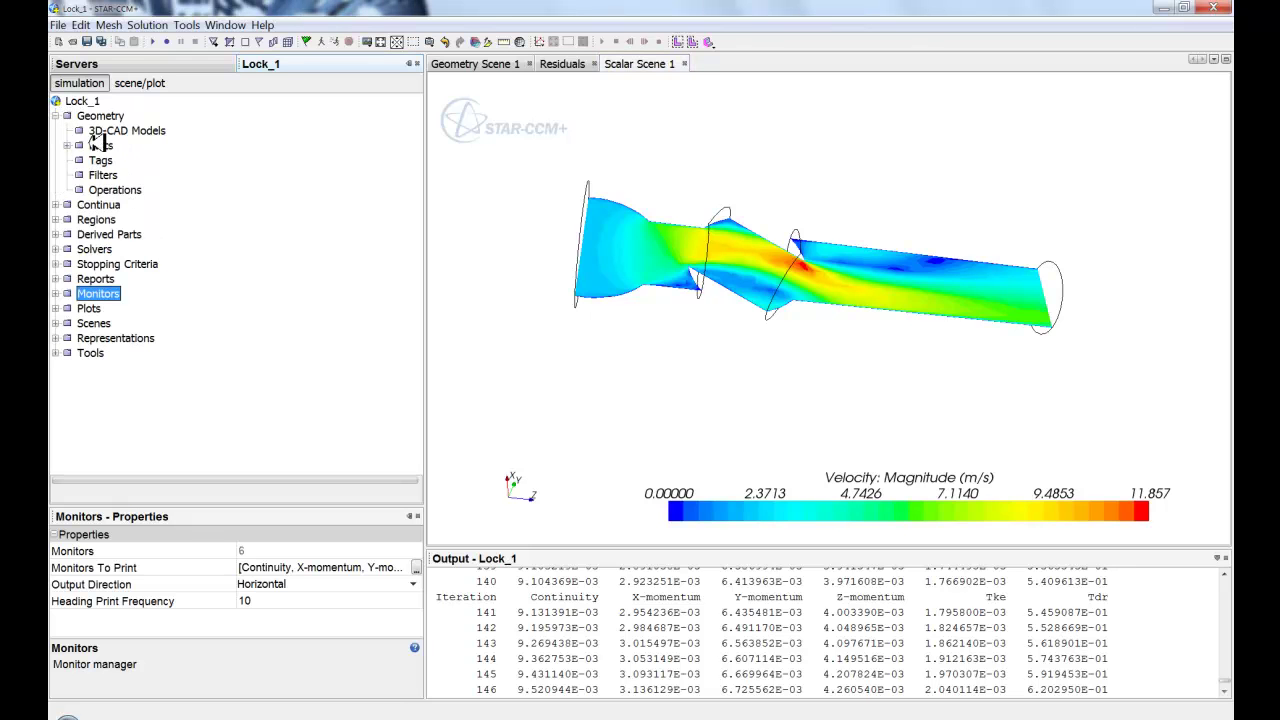
pyautogui.click(92, 116)
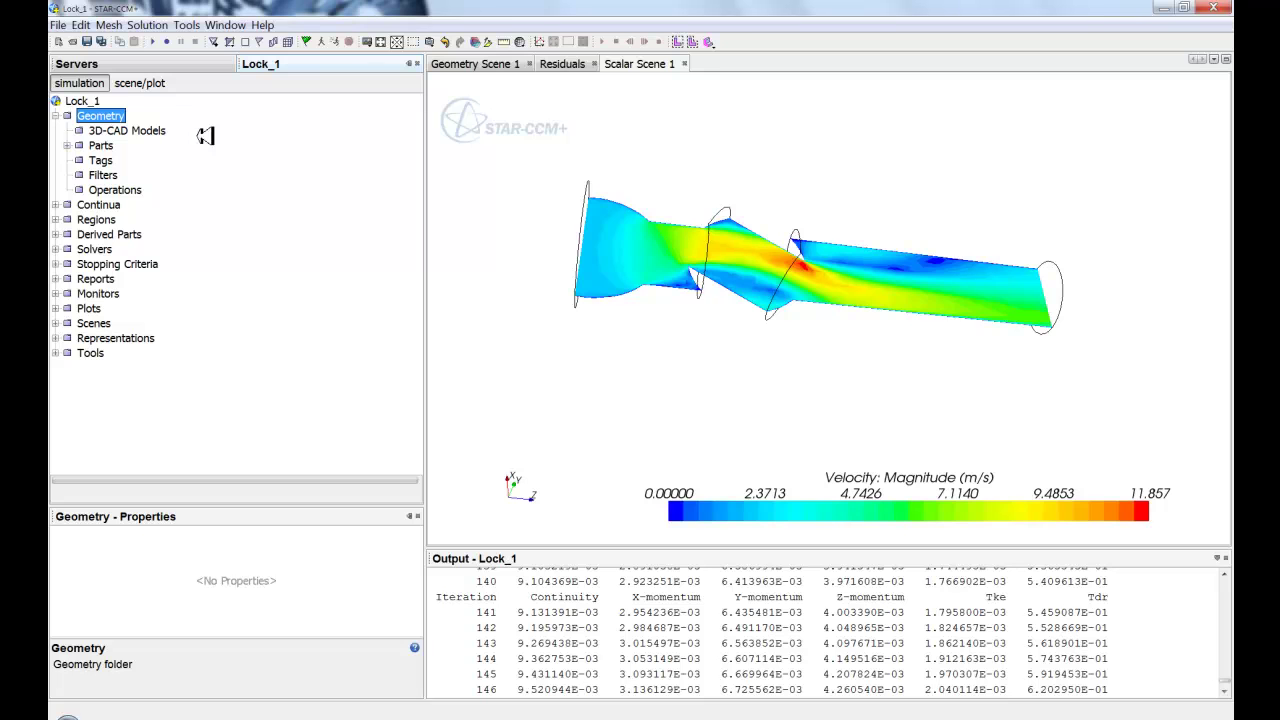
pyautogui.click(88, 131)
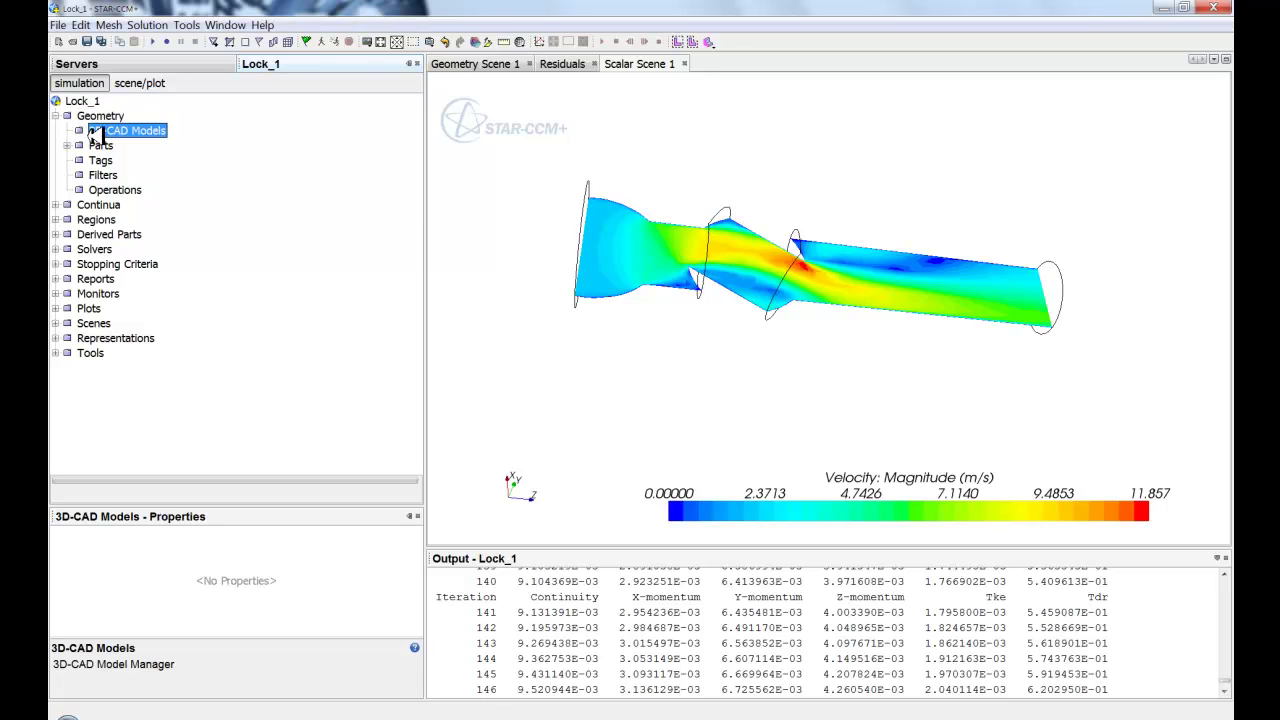
pyautogui.rightClick(103, 138)
pyautogui.click(177, 162)
pyautogui.click(67, 146)
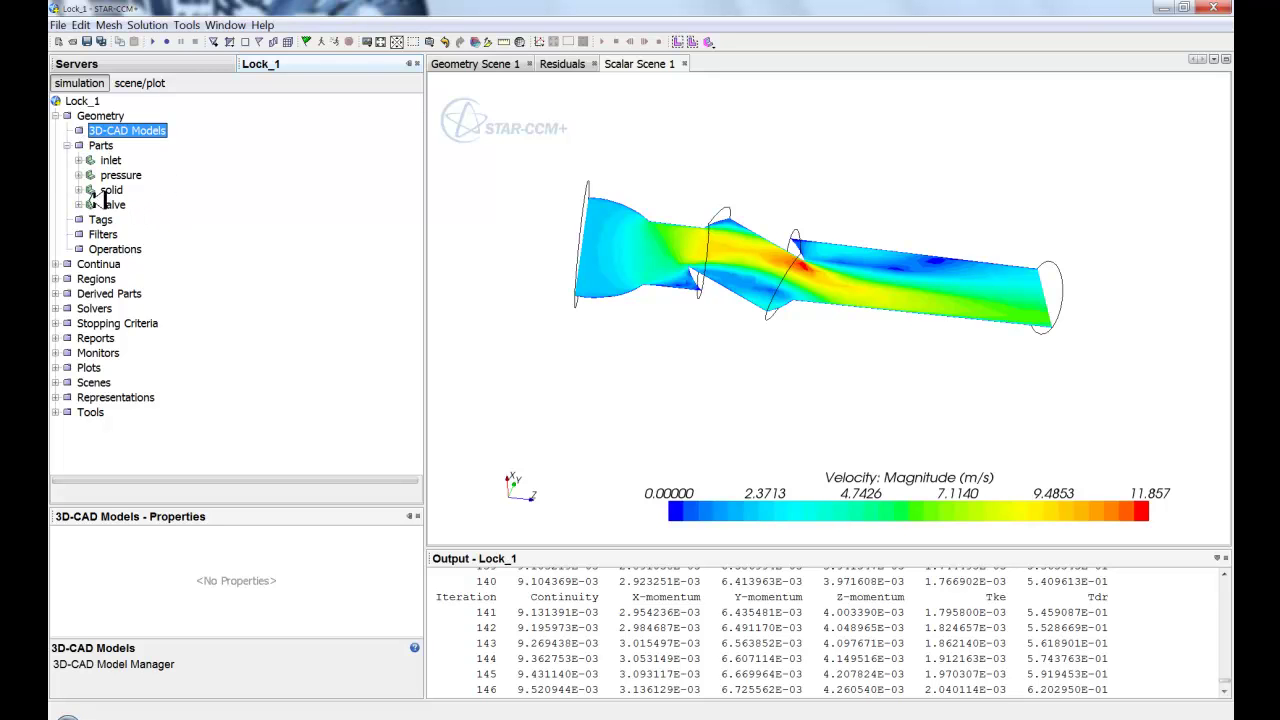
pyautogui.click(101, 145)
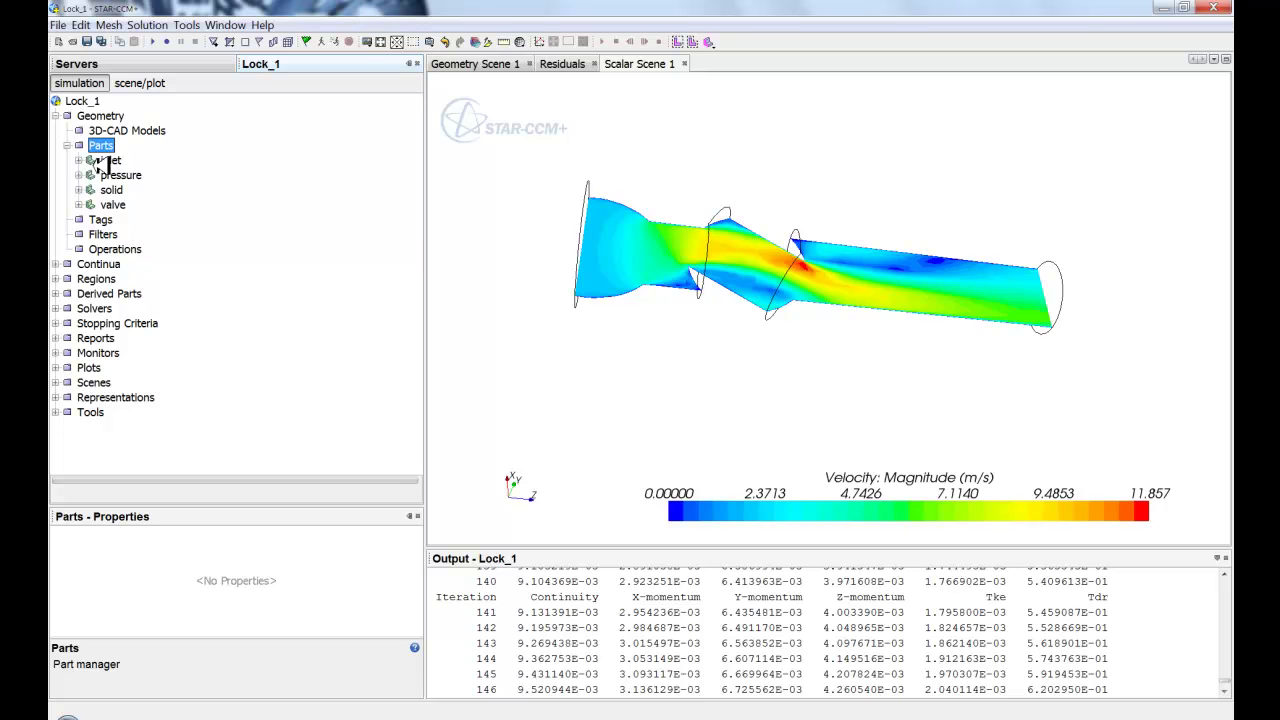
pyautogui.click(72, 145)
pyautogui.click(58, 117)
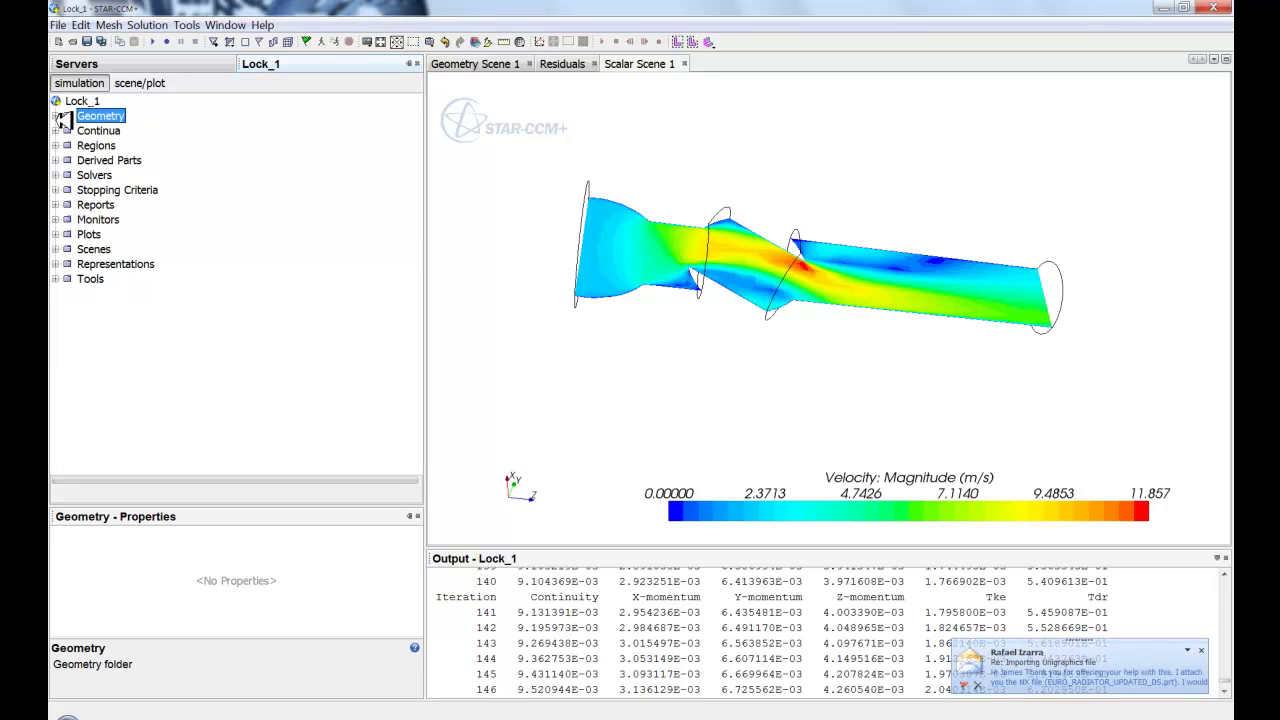
# Step: Inspect the pressure part and its Surface properties under Parts, then collapse the pressure part
pyautogui.click(57, 116)
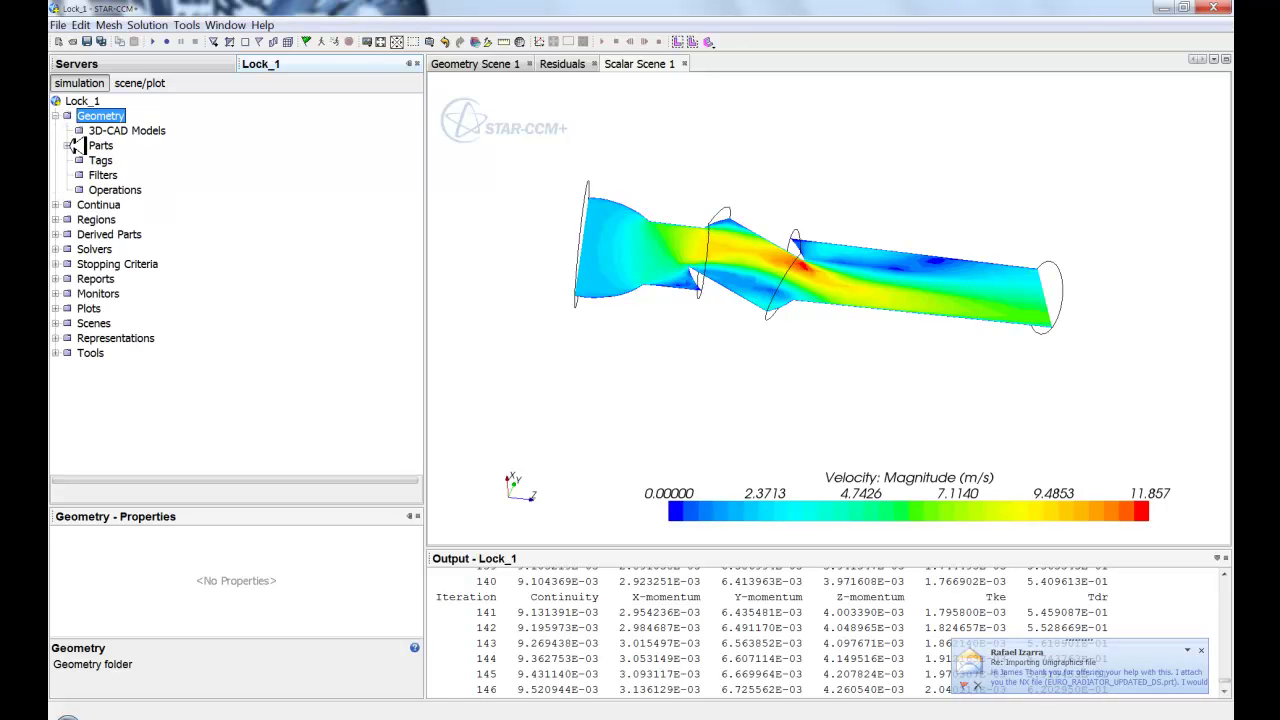
pyautogui.click(67, 145)
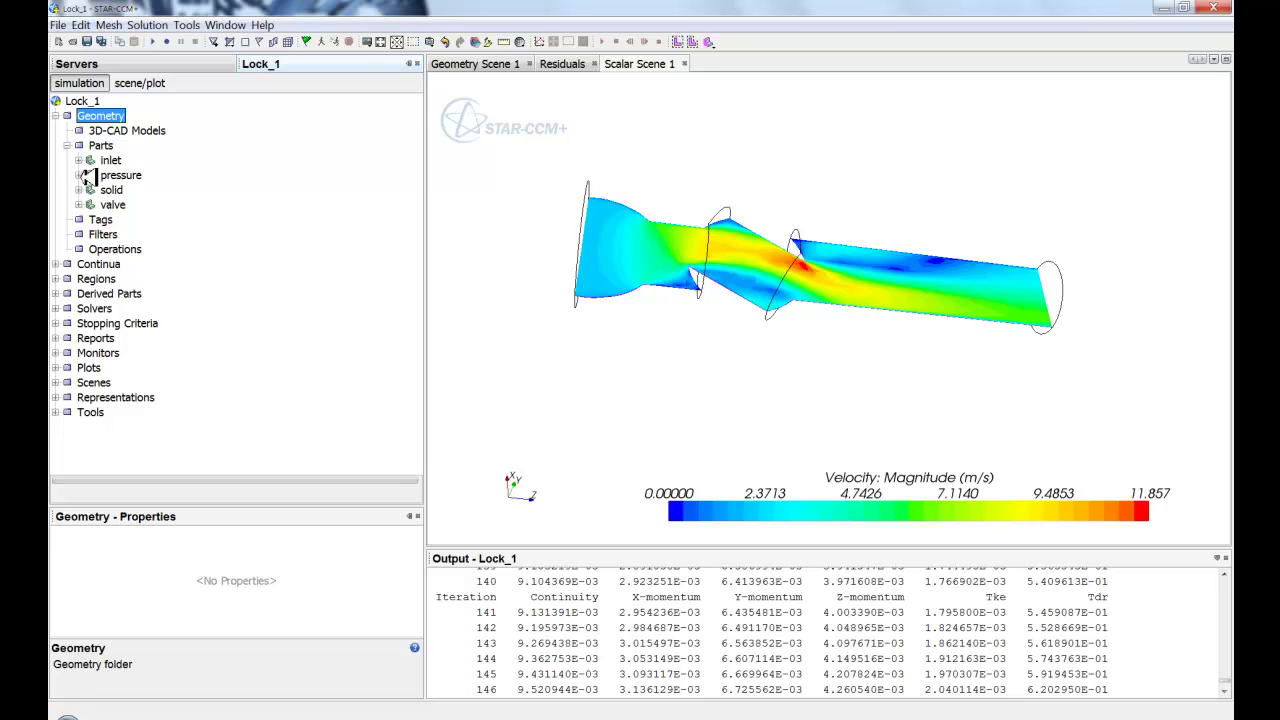
pyautogui.click(79, 175)
pyautogui.click(91, 190)
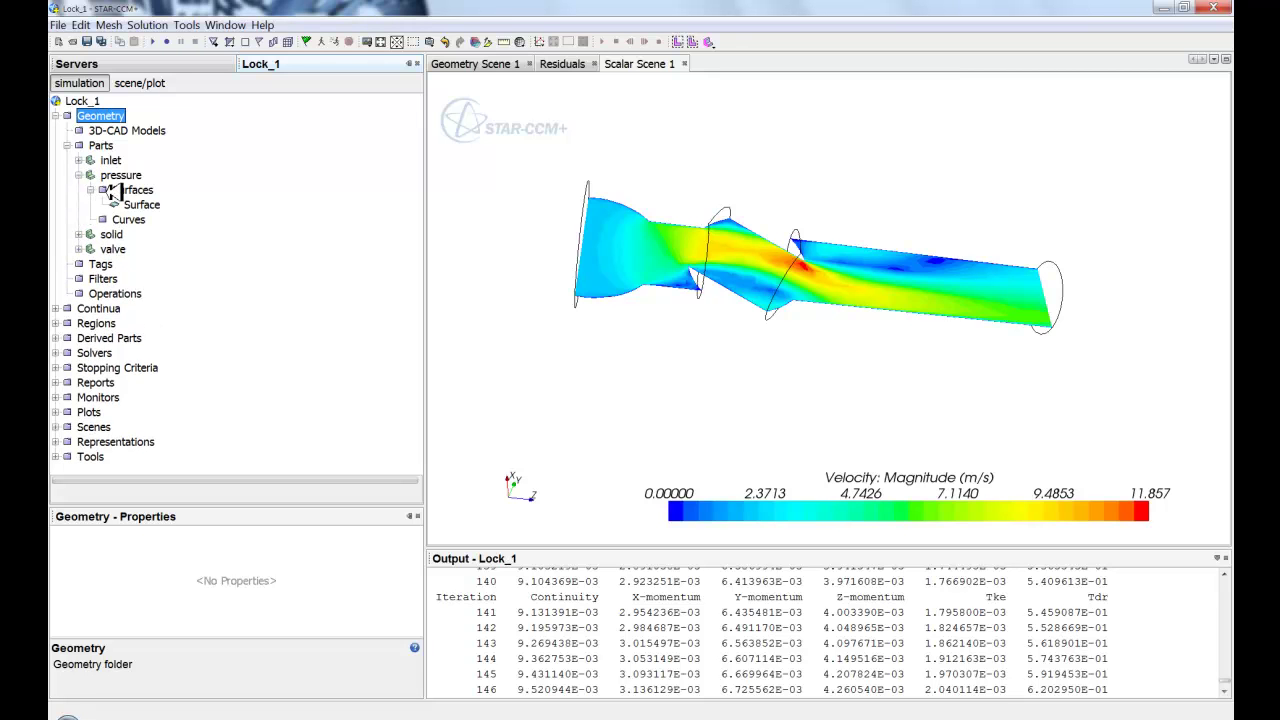
pyautogui.click(101, 145)
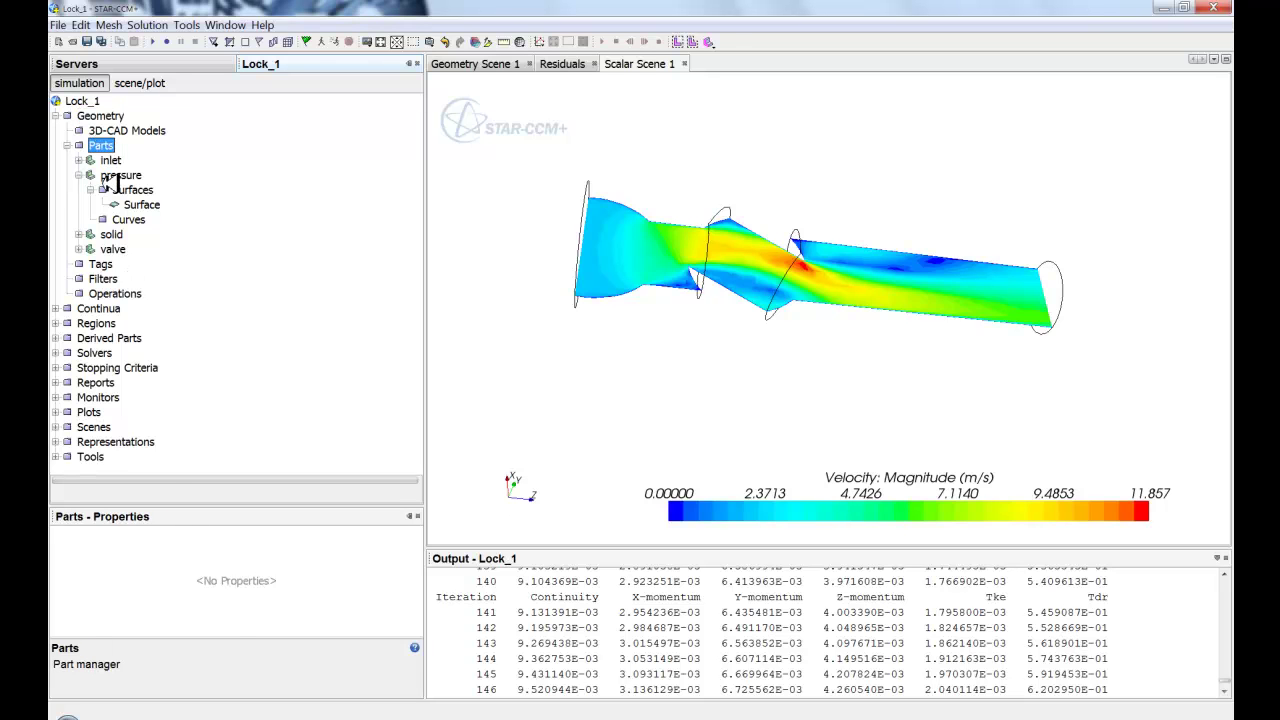
pyautogui.click(112, 174)
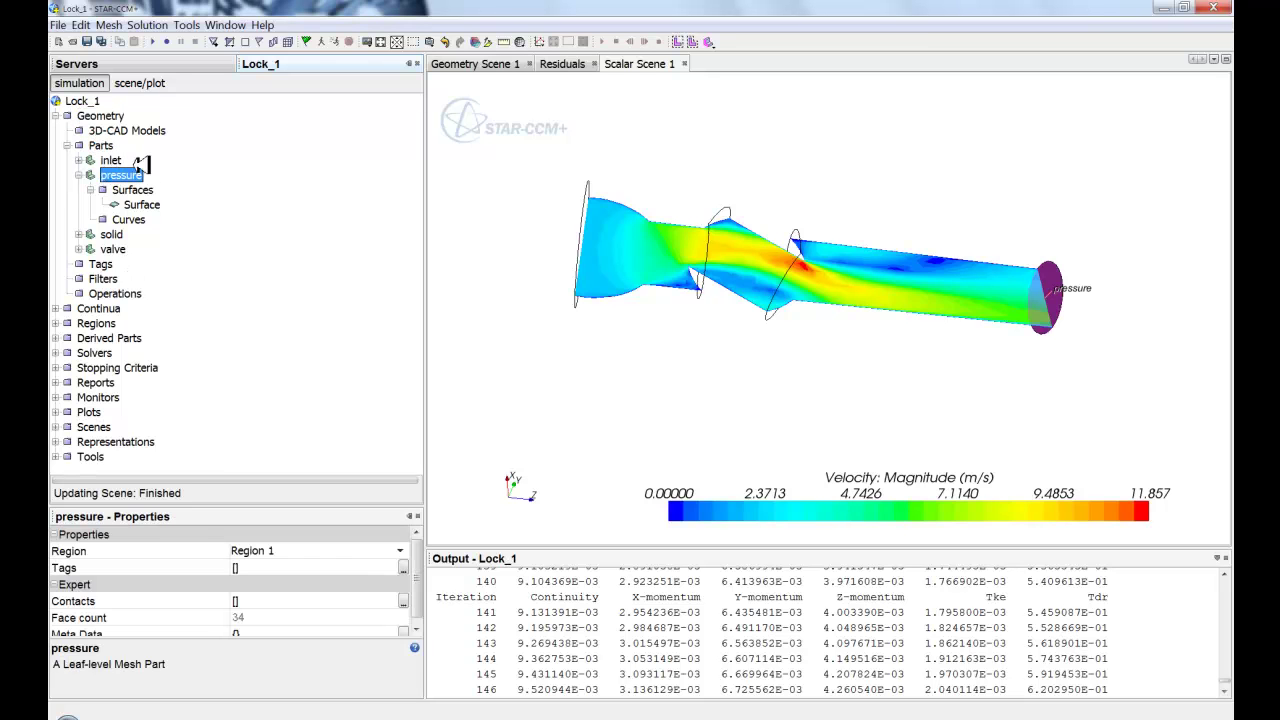
pyautogui.click(138, 205)
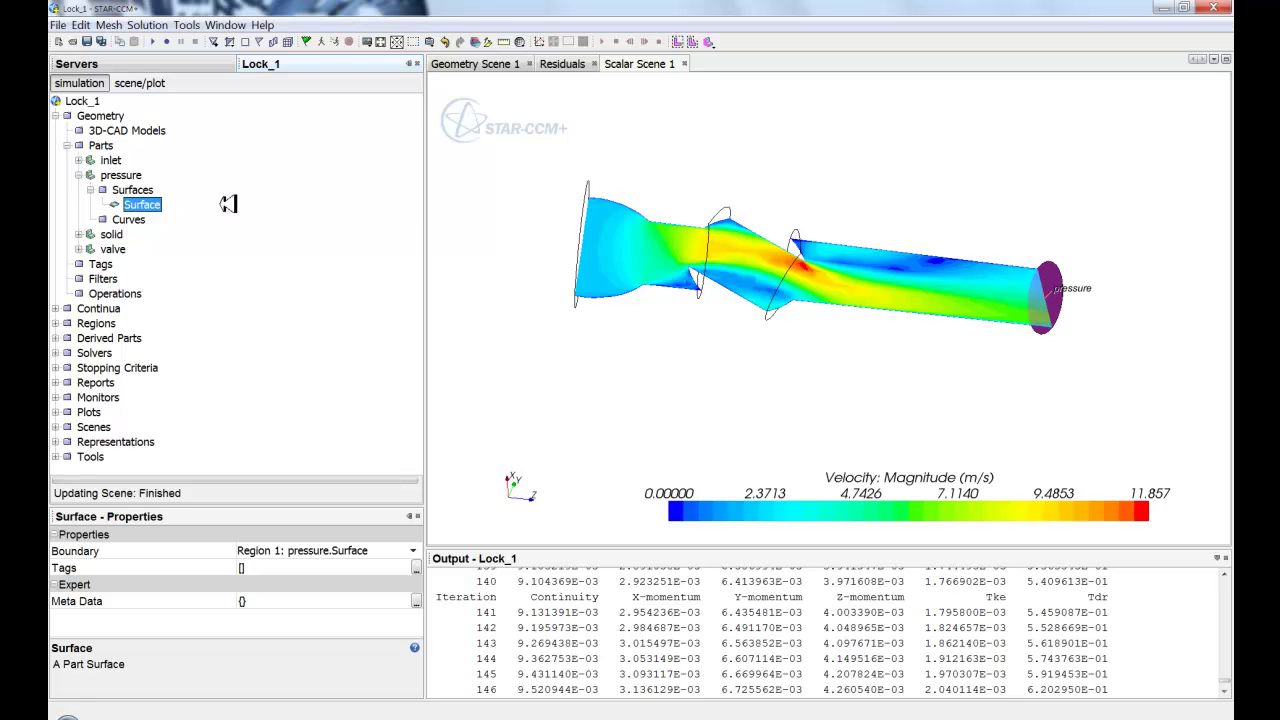
pyautogui.click(78, 175)
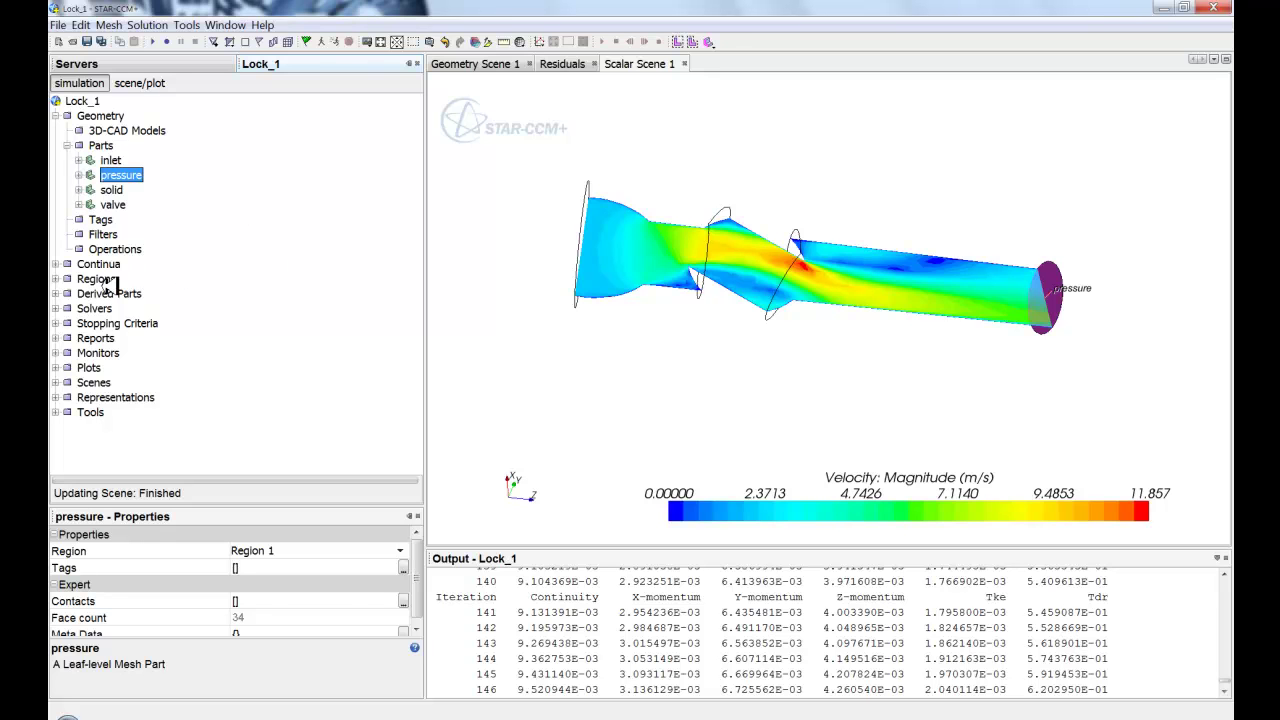
# Step: Expand Regions > Region 1 boundaries and the inlet.Surface and pressure.Surface conditions
pyautogui.click(56, 279)
pyautogui.click(67, 293)
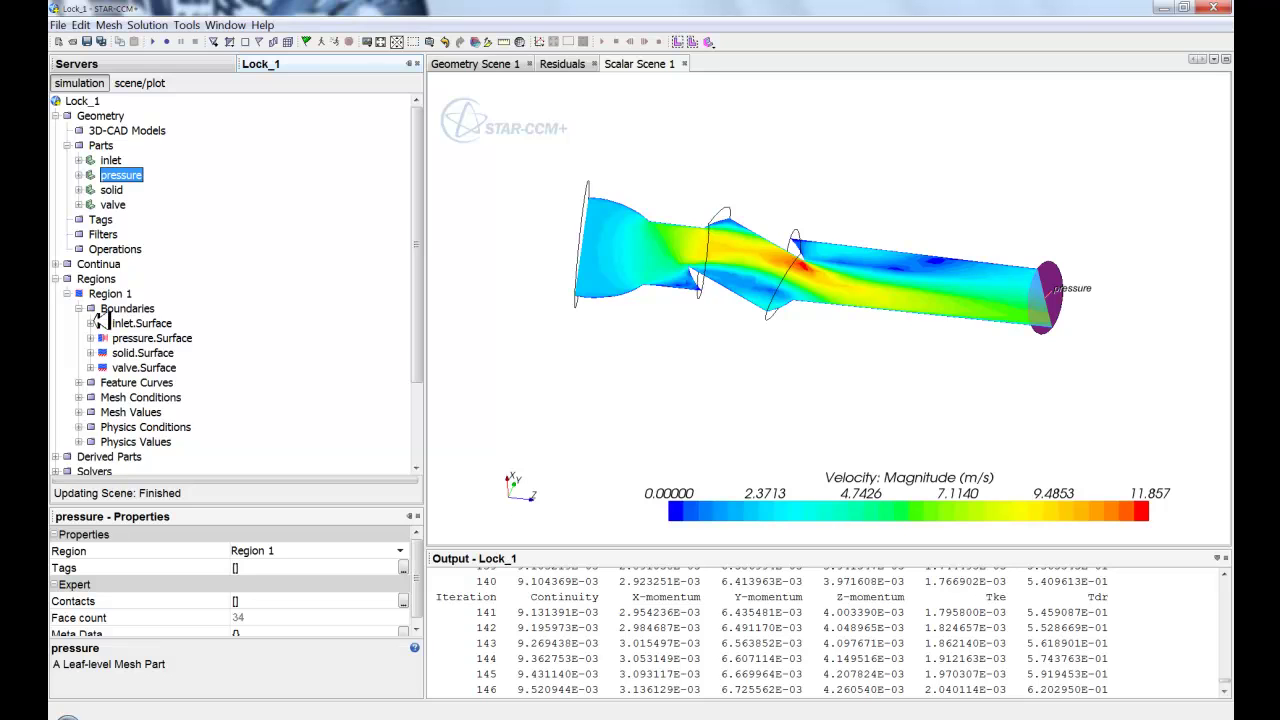
pyautogui.click(92, 322)
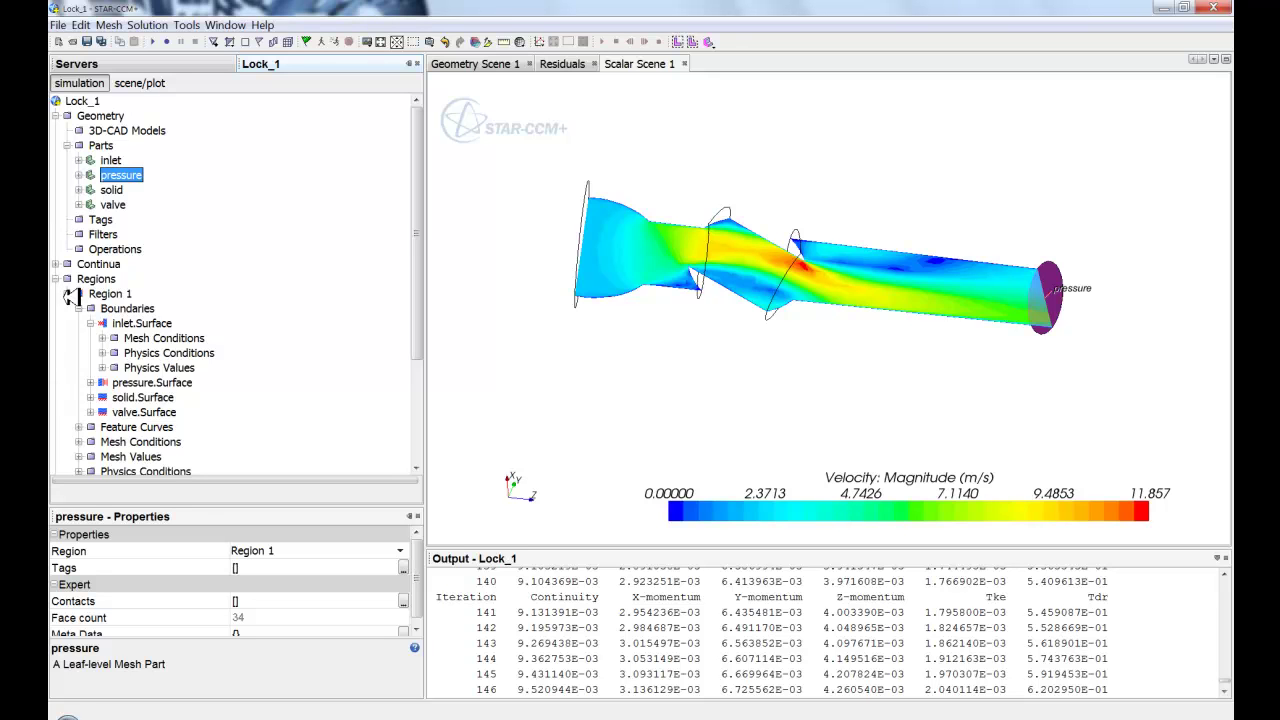
pyautogui.click(149, 382)
pyautogui.click(91, 383)
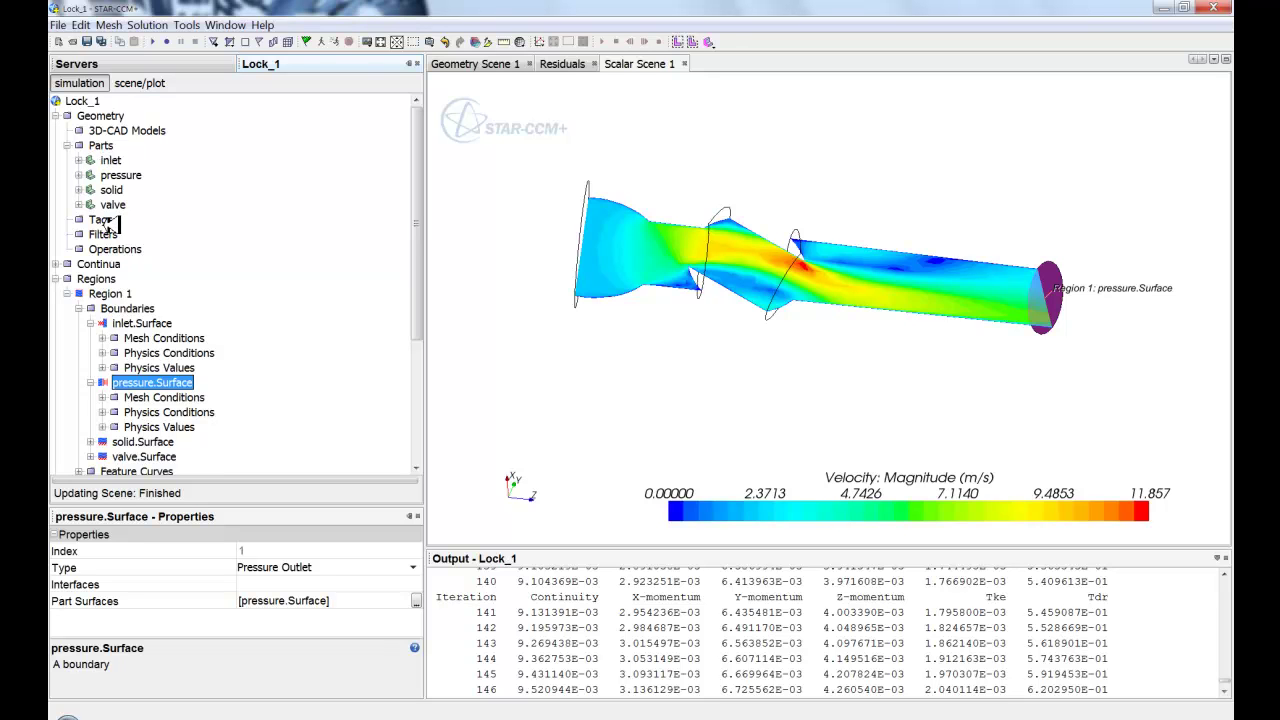
# Step: Check the pressure part's available actions and close the menu without choosing one
pyautogui.scroll(-4, 102, 202)
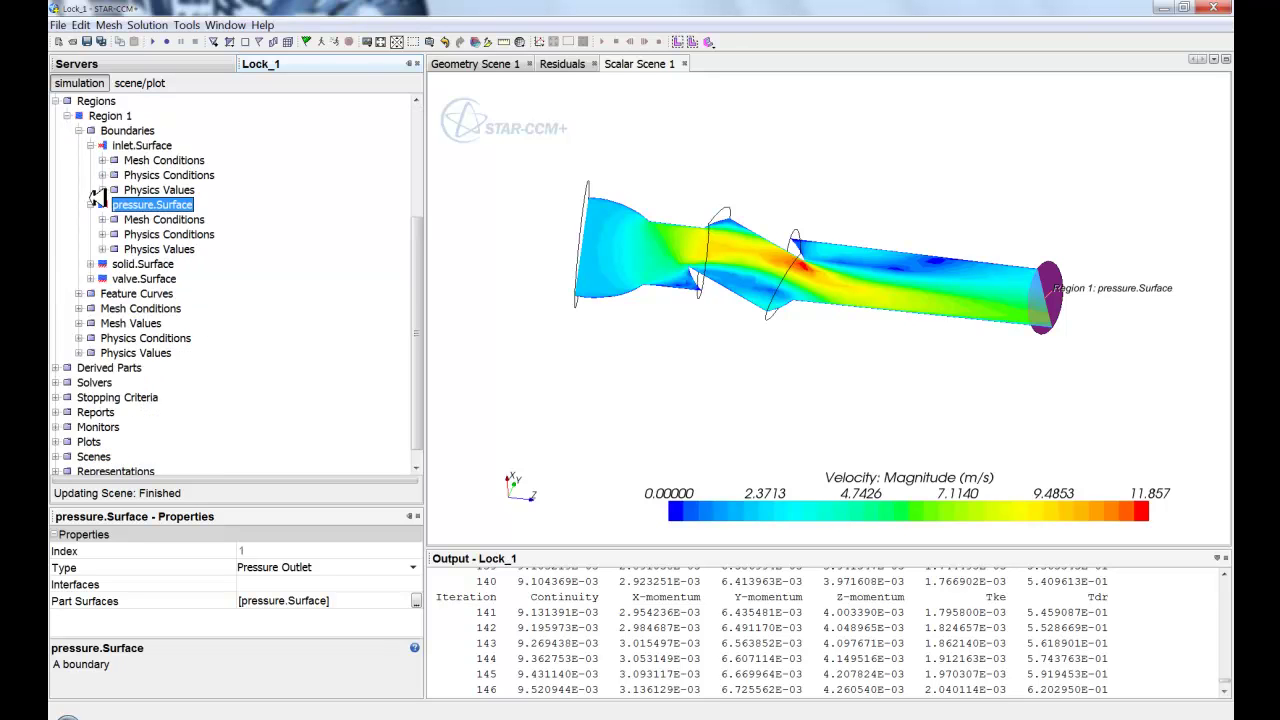
pyautogui.scroll(3, 108, 204)
pyautogui.rightClick(104, 114)
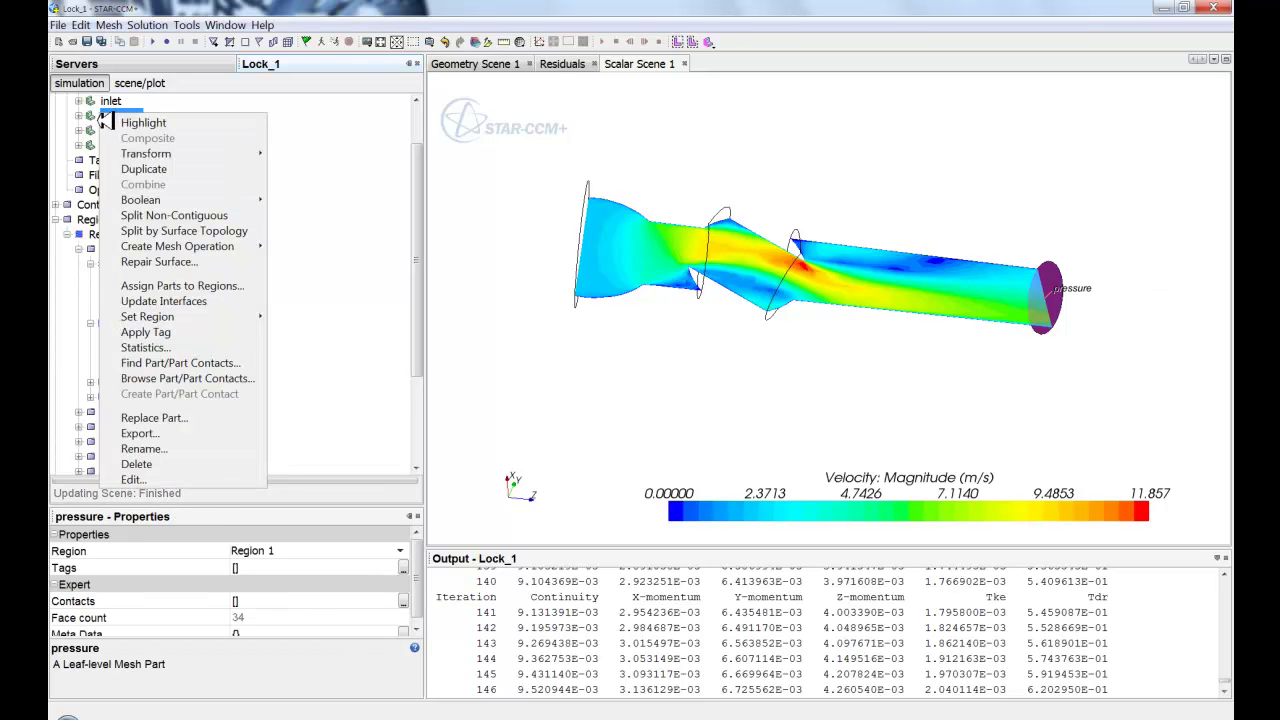
pyautogui.moveTo(197, 147)
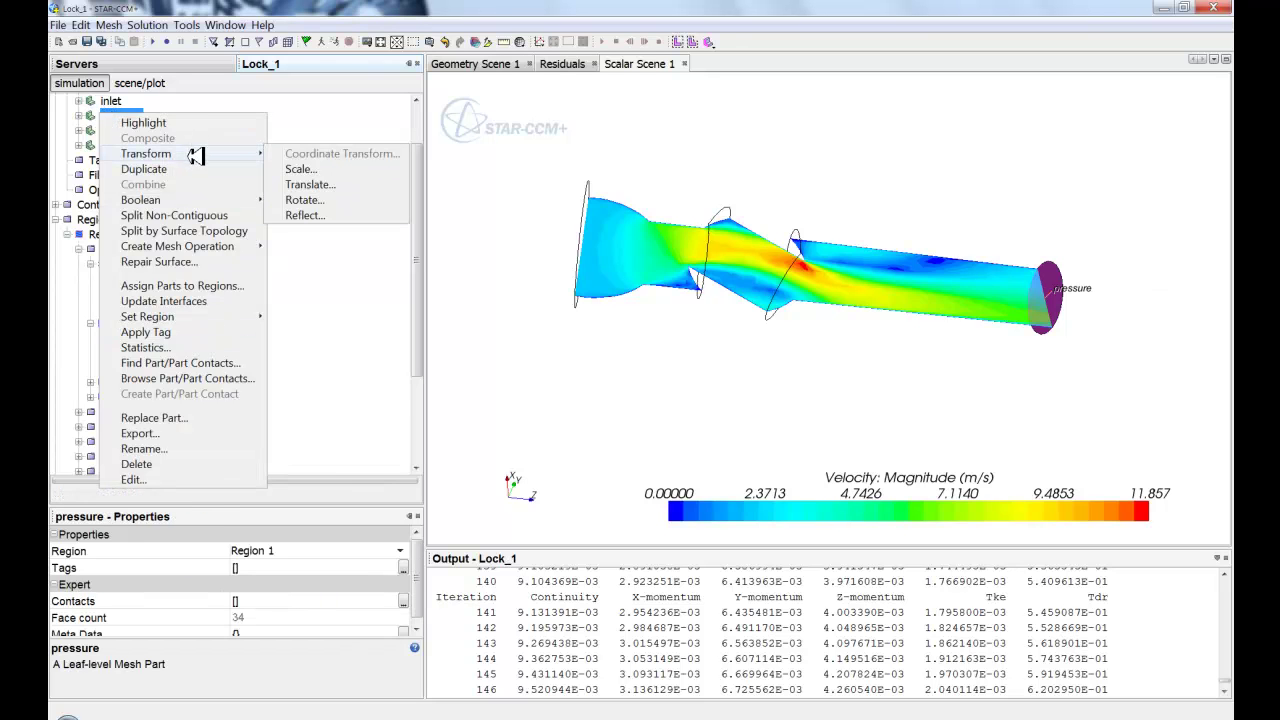
pyautogui.click(158, 104)
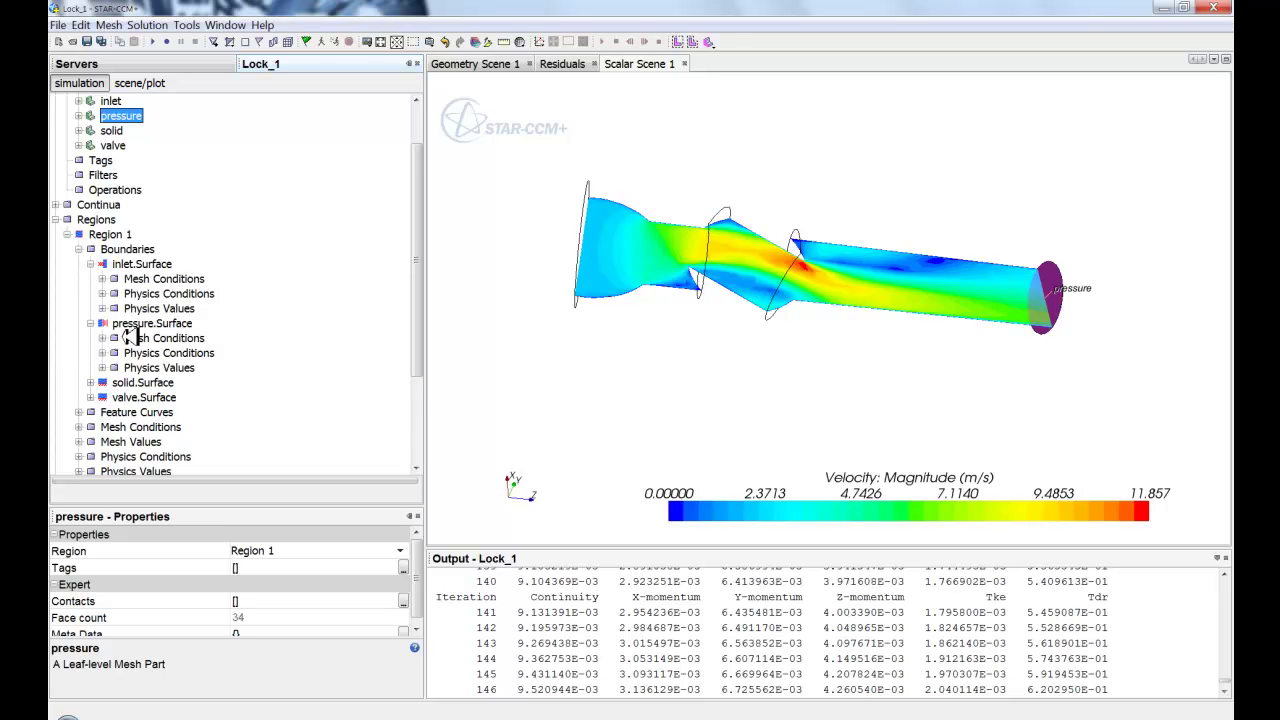
# Step: Collapse Region 1's boundaries, expand Derived Parts and Continua, and select Derived Parts
pyautogui.click(92, 323)
pyautogui.click(78, 249)
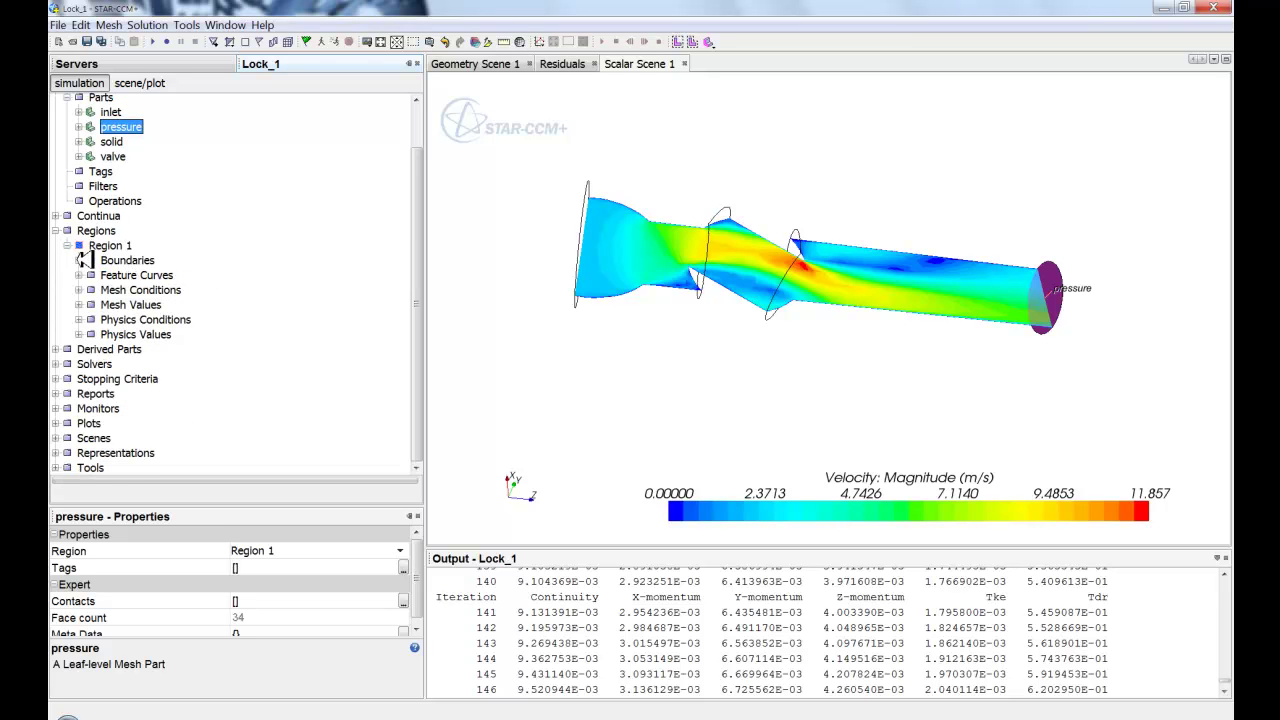
pyautogui.click(56, 349)
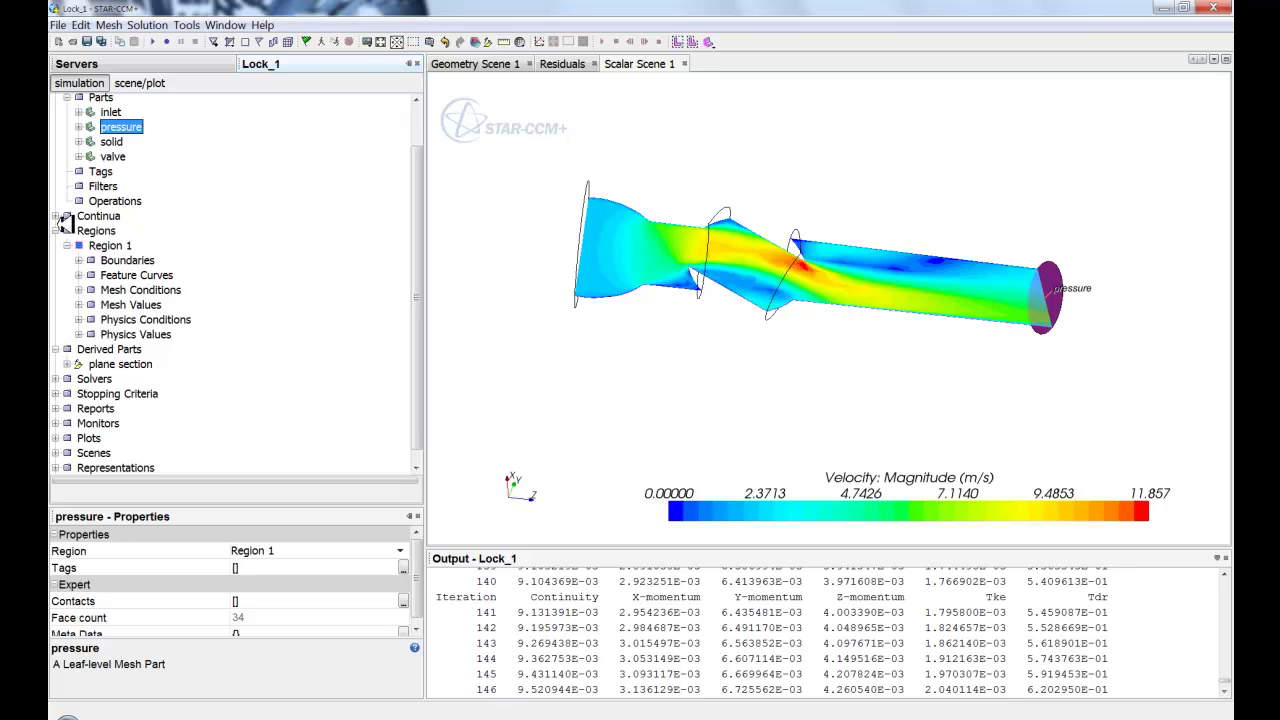
pyautogui.click(56, 216)
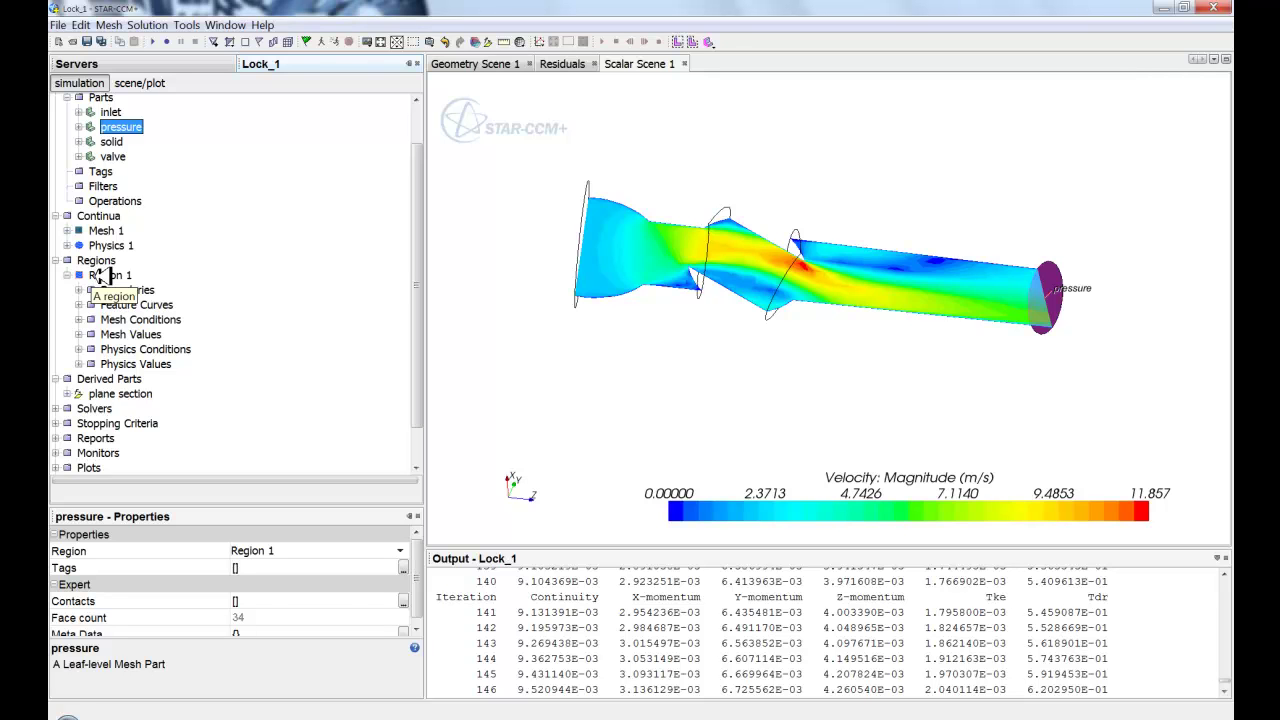
pyautogui.click(66, 275)
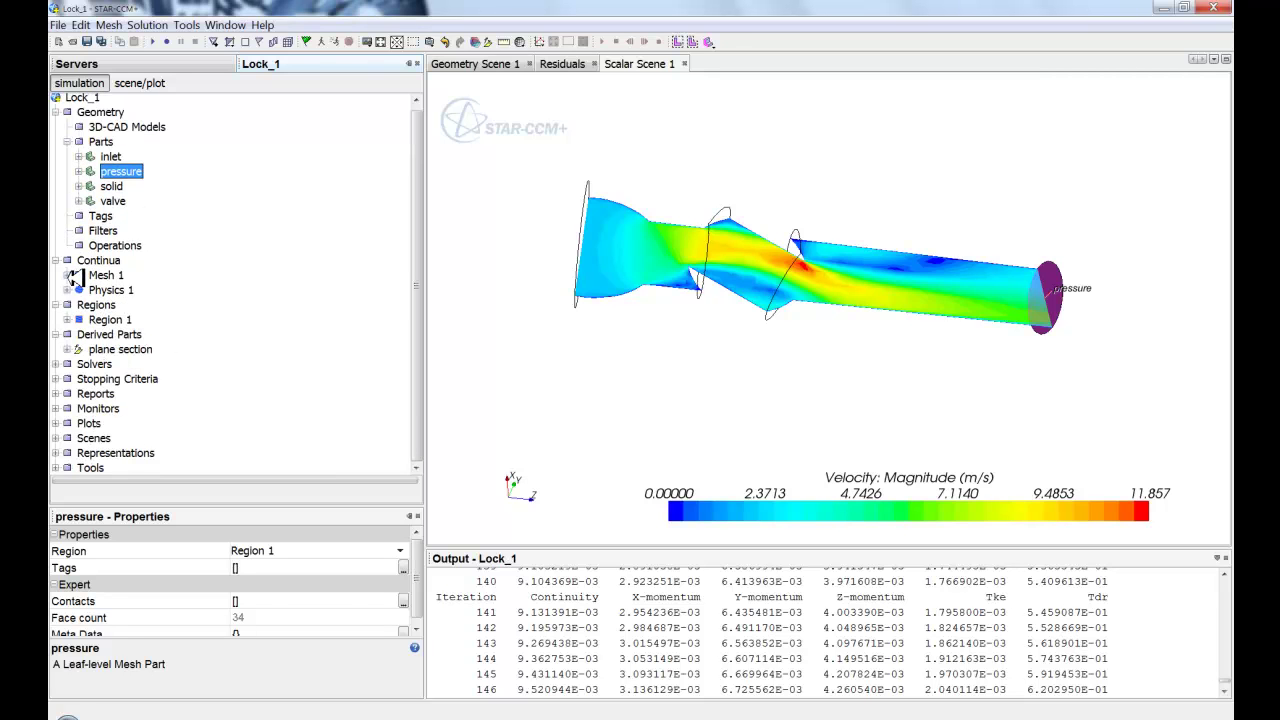
pyautogui.click(98, 334)
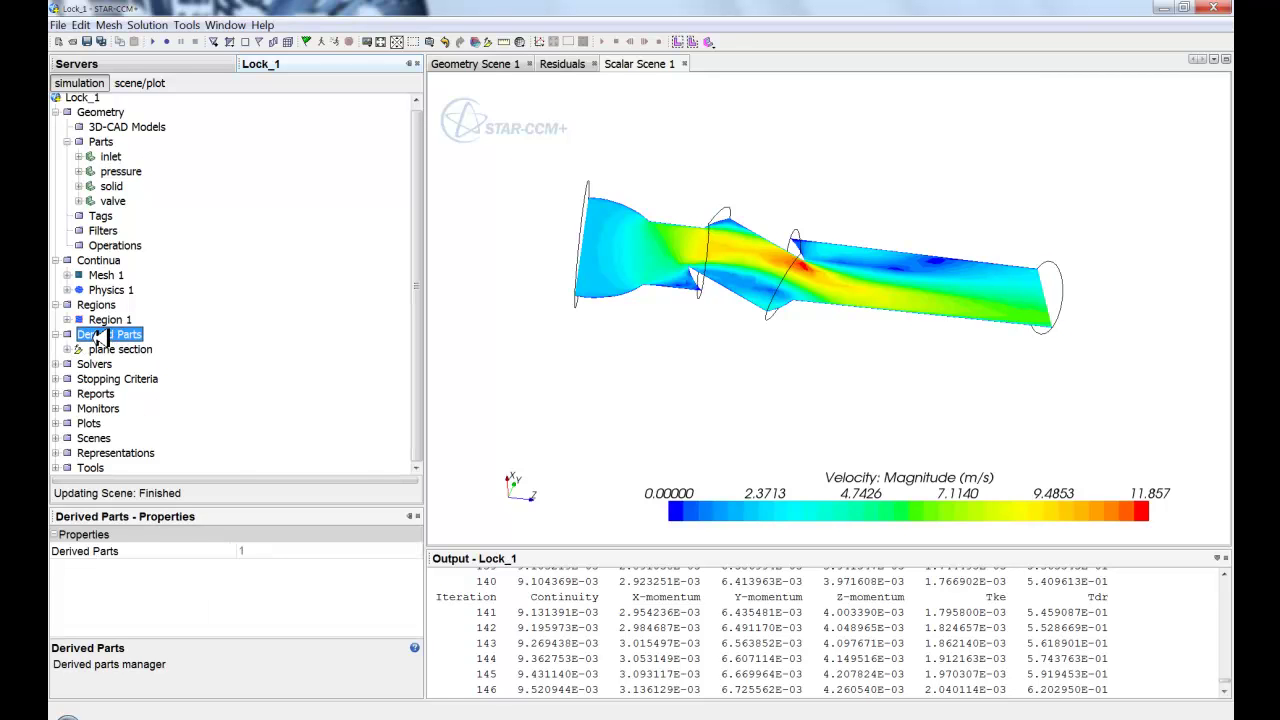
pyautogui.rightClick(97, 335)
pyautogui.moveTo(175, 347)
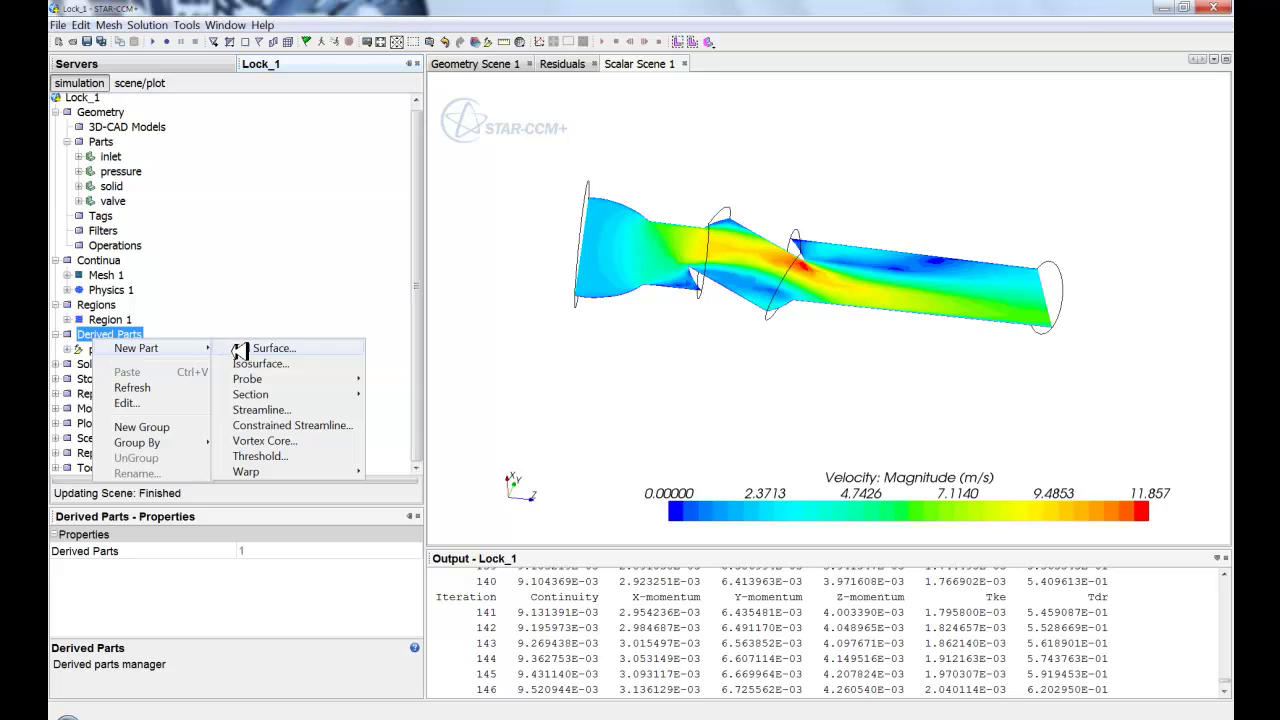
pyautogui.moveTo(260, 379)
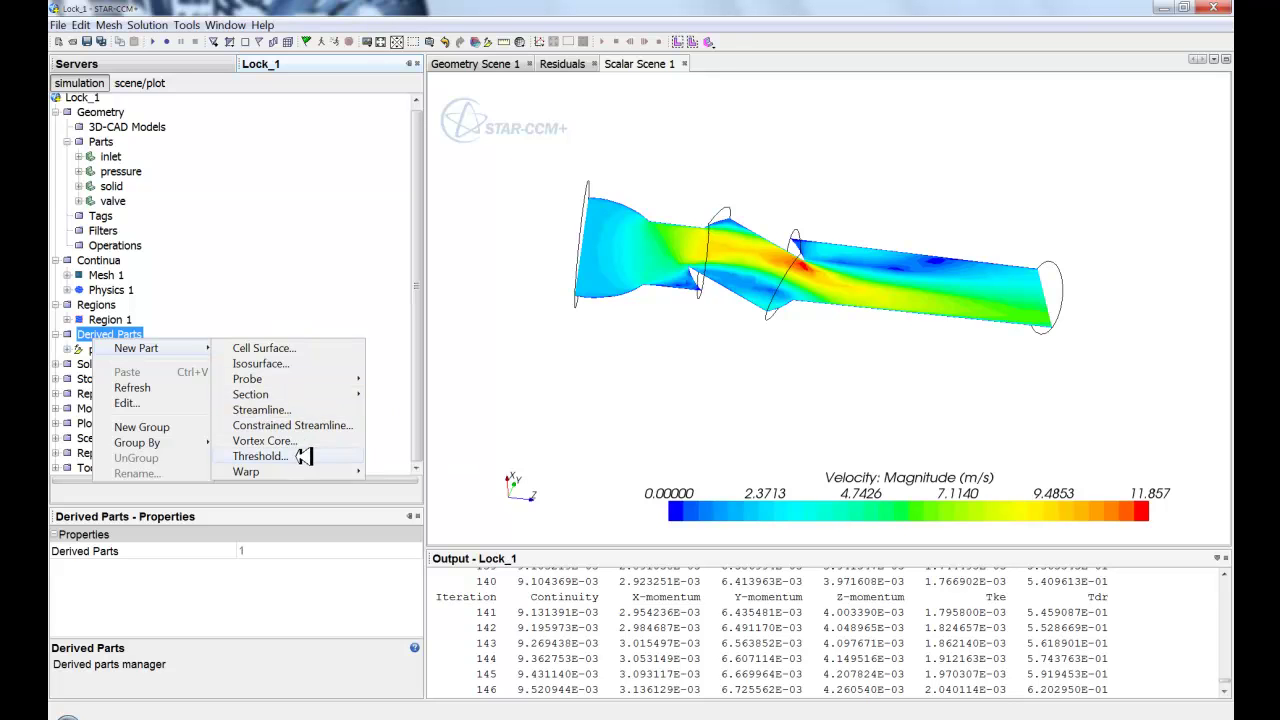
pyautogui.click(86, 334)
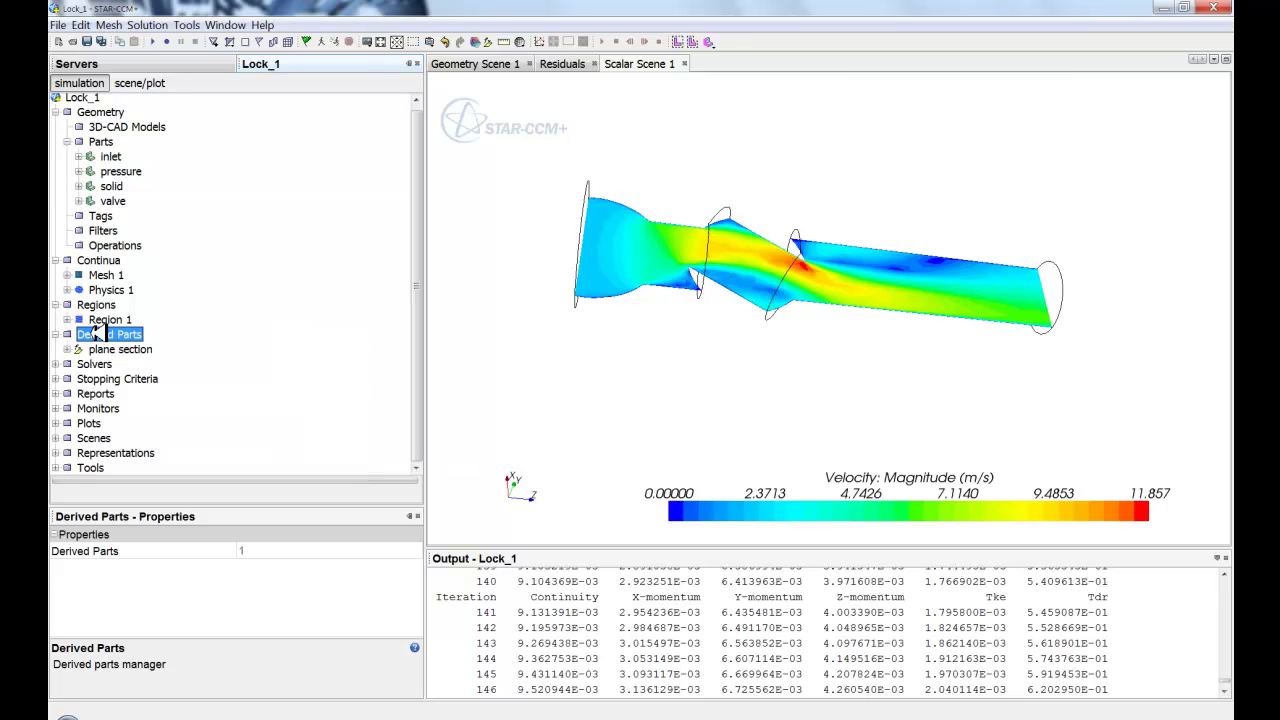
# Step: Browse Solvers and Segregated Flow, collapse both, and expand Stopping Criteria
pyautogui.click(57, 364)
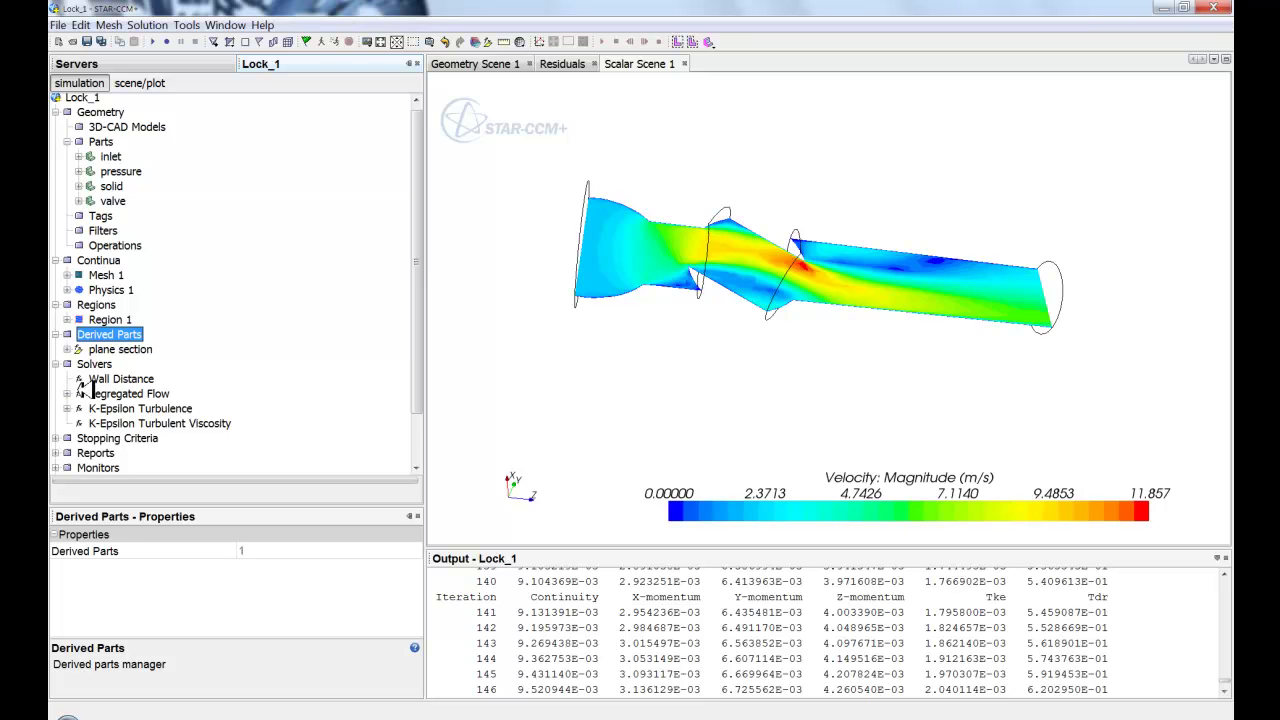
pyautogui.scroll(-2, 88, 392)
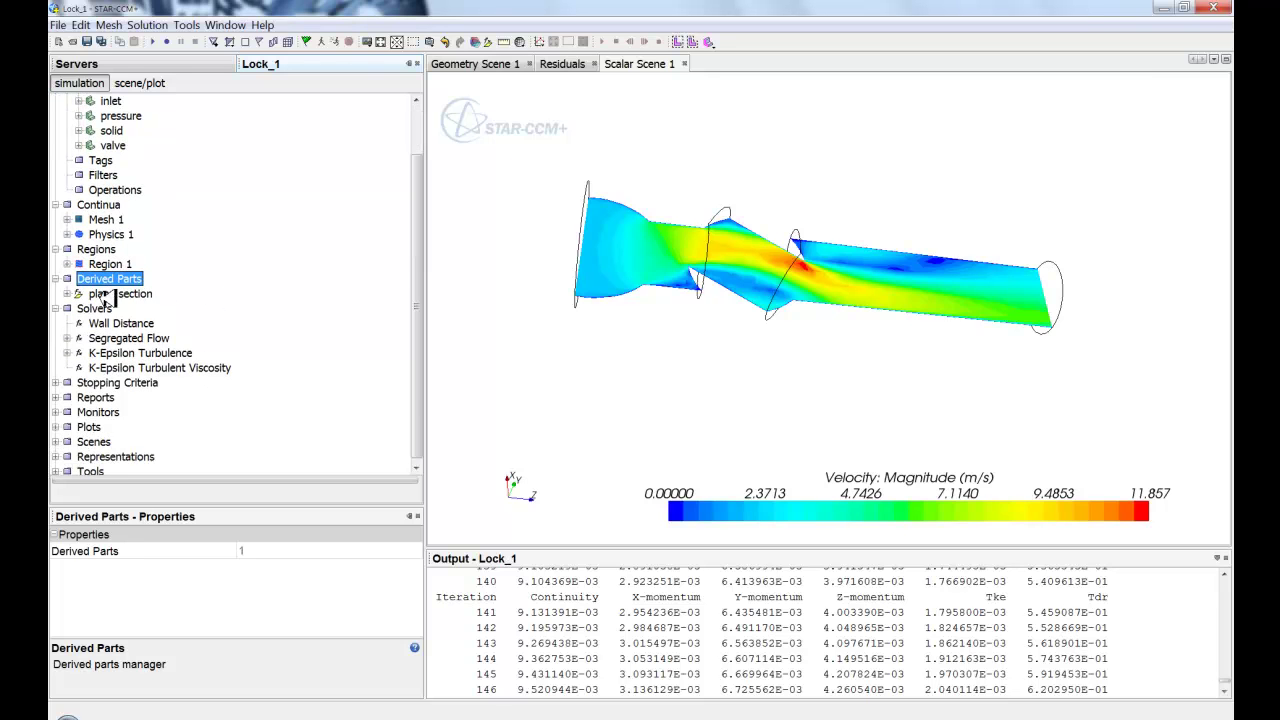
pyautogui.click(67, 338)
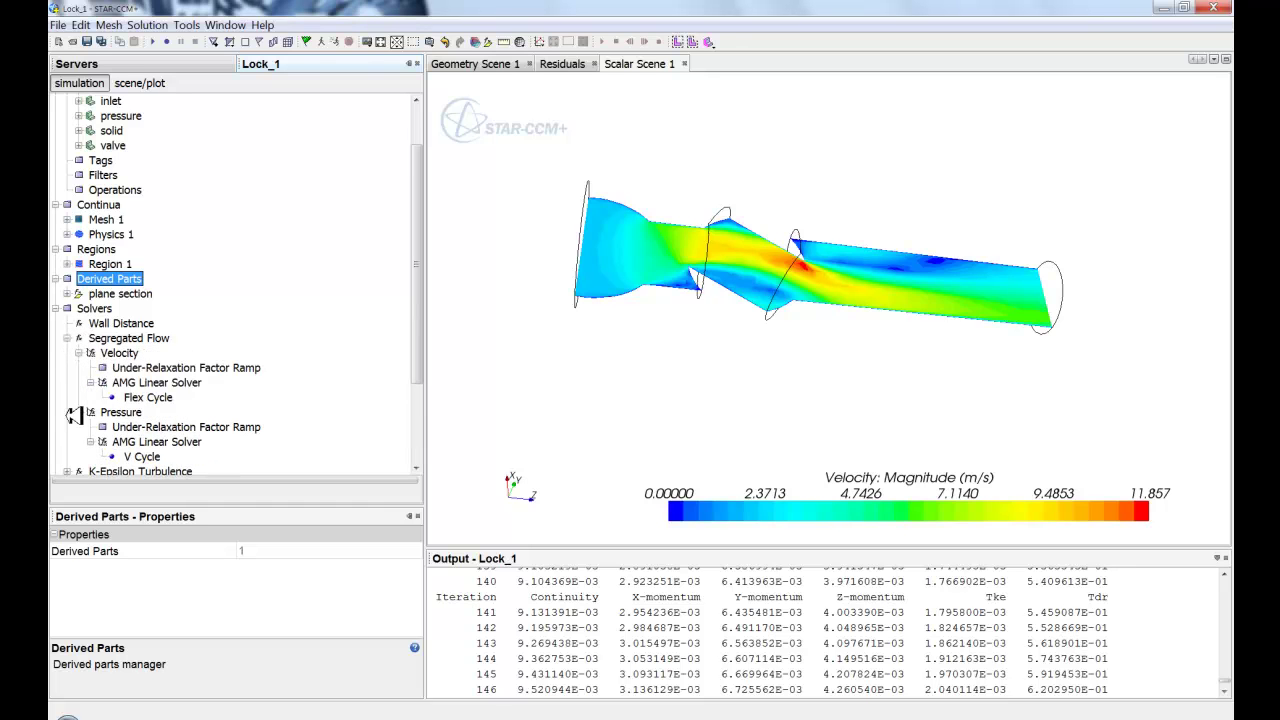
pyautogui.click(67, 338)
pyautogui.click(55, 308)
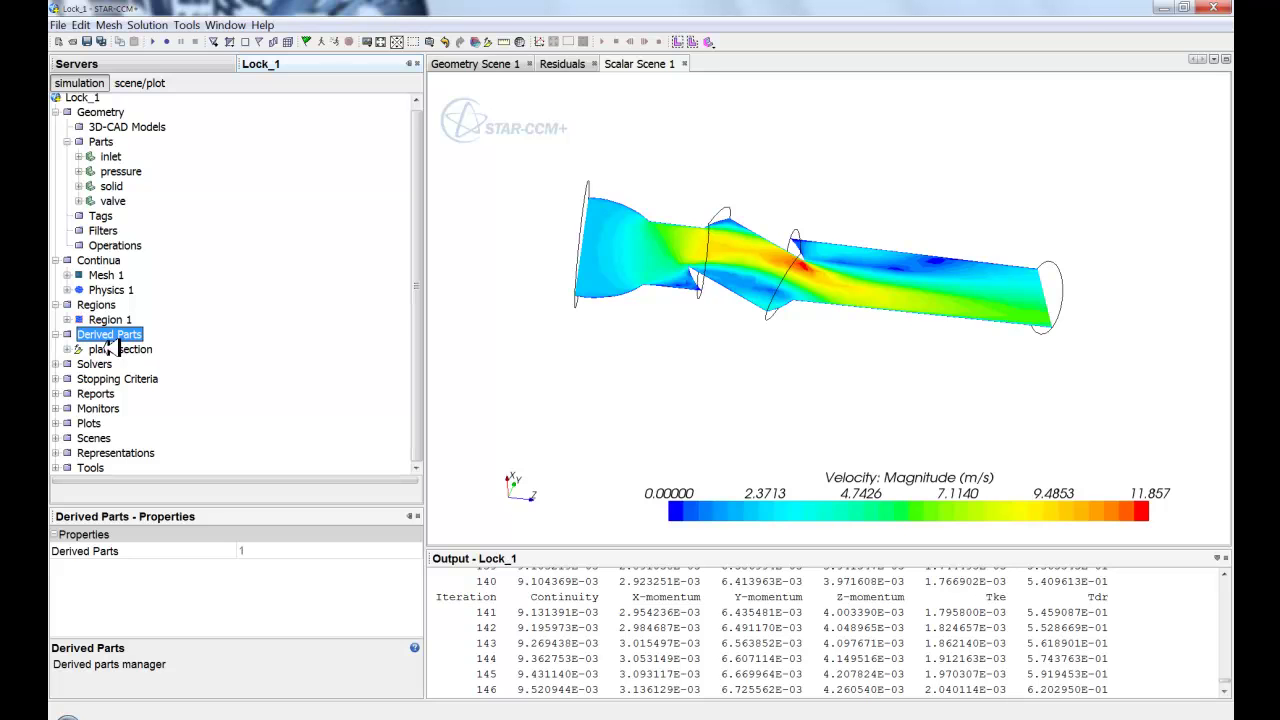
pyautogui.click(56, 379)
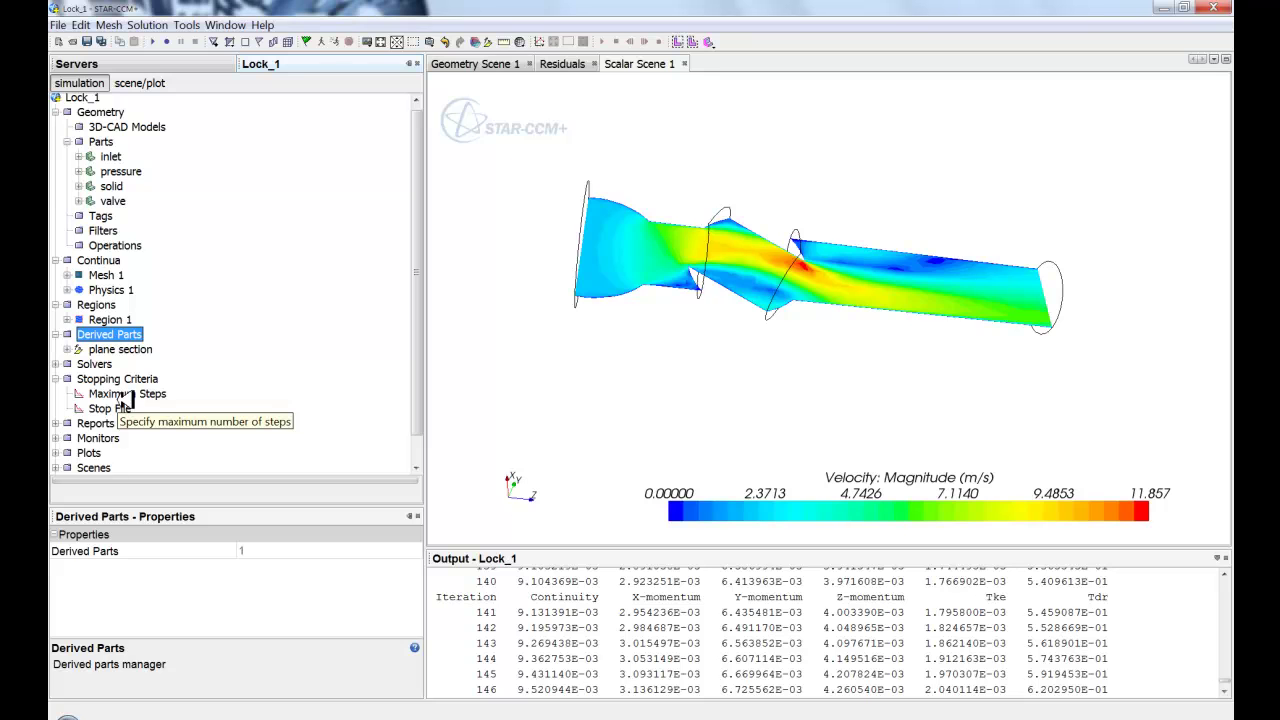
# Step: Check Maximum Steps (1000), expand Reports to show ValveTorque, and collapse Stopping Criteria
pyautogui.click(107, 396)
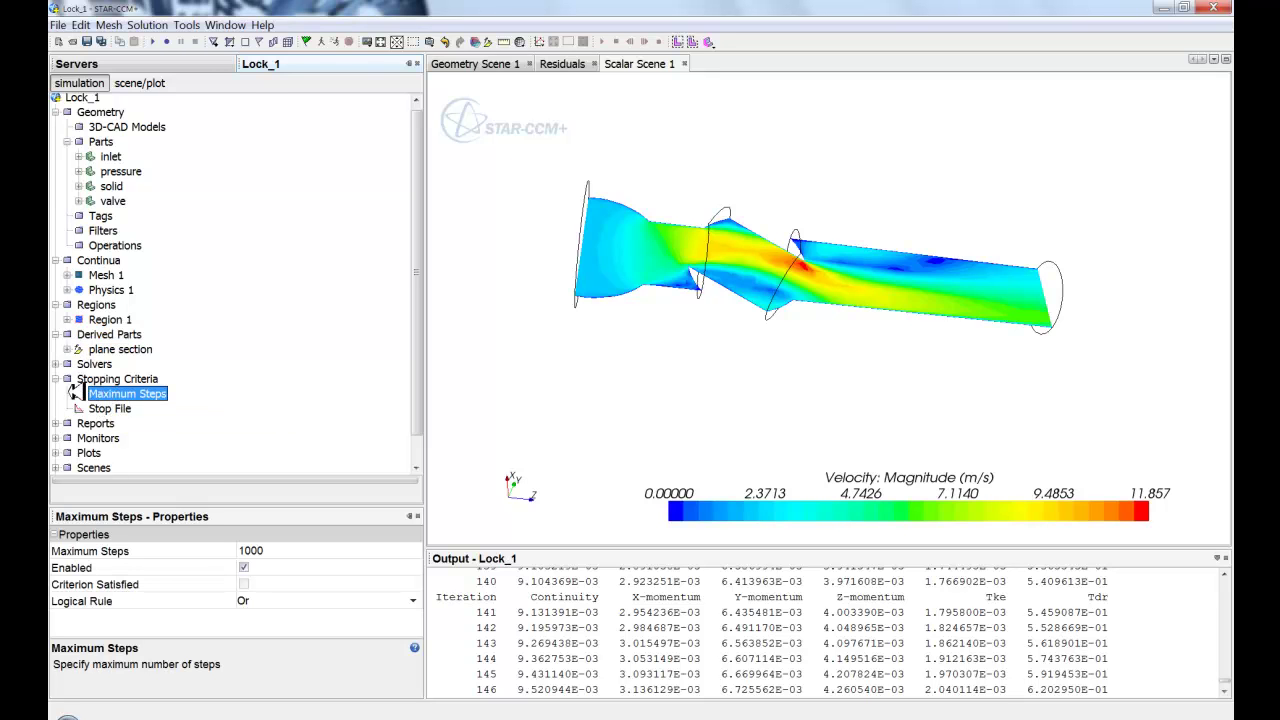
pyautogui.click(57, 424)
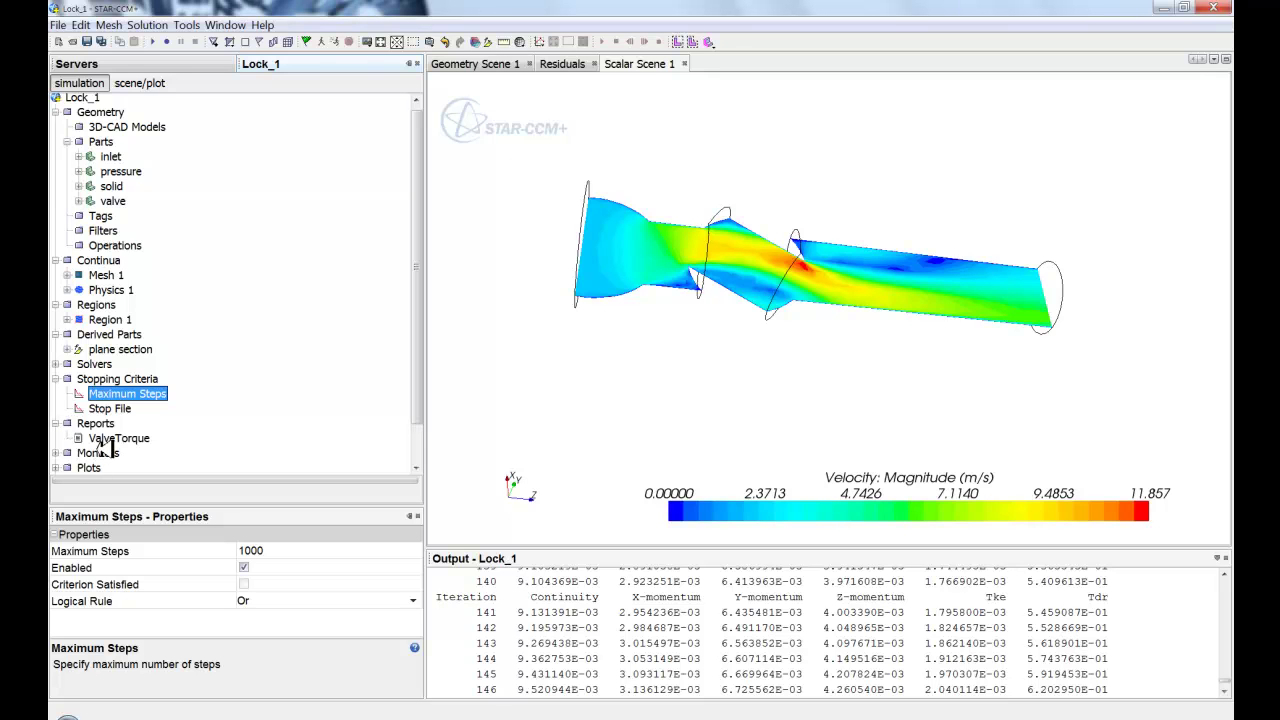
pyautogui.click(57, 379)
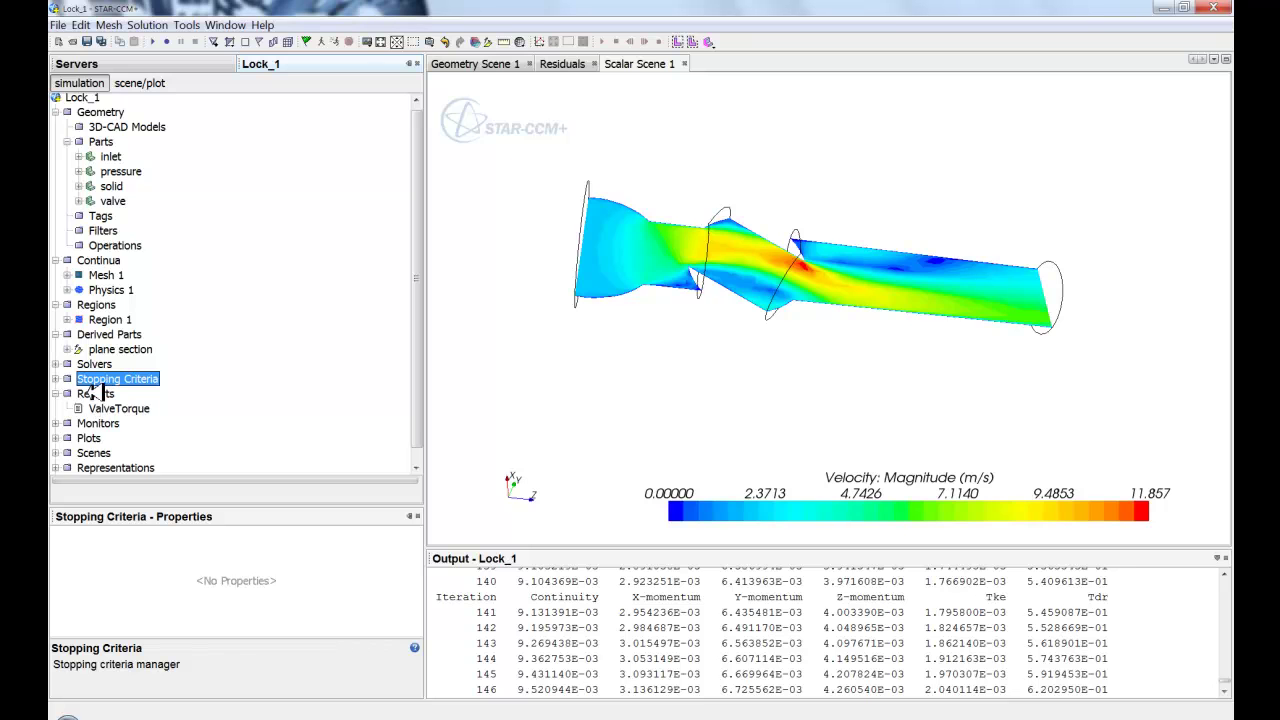
pyautogui.scroll(-1, 130, 402)
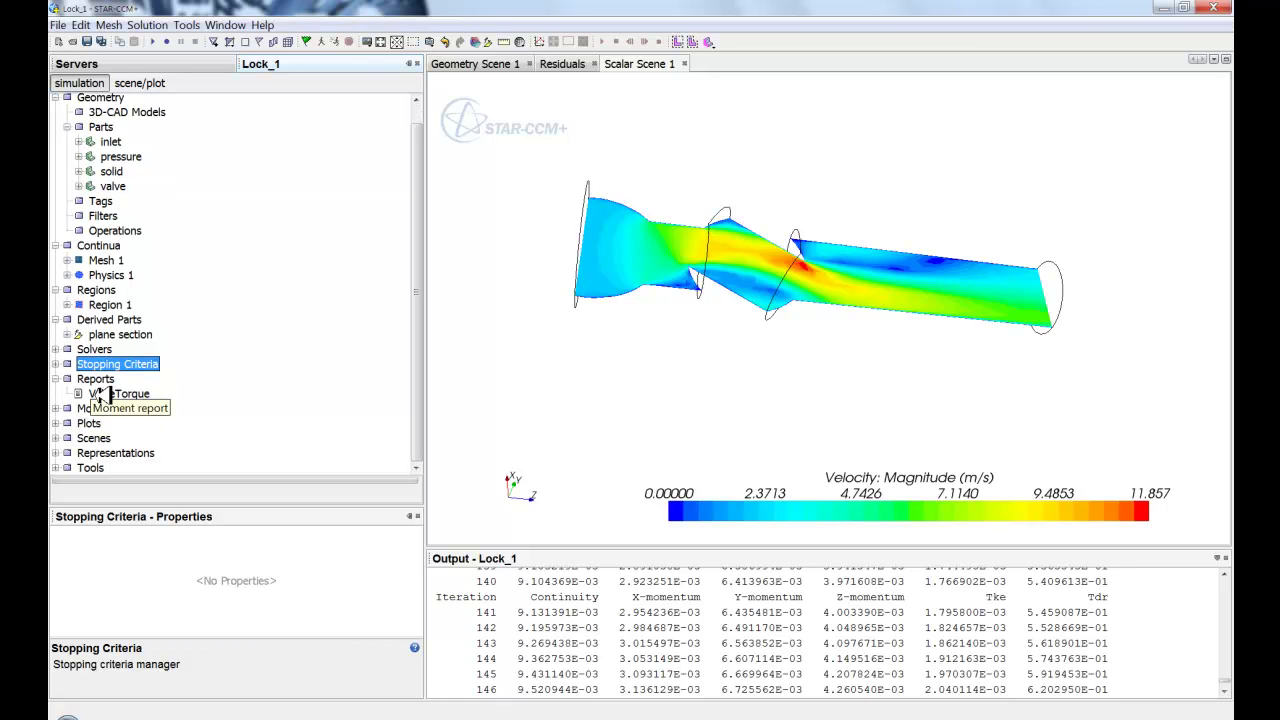
# Step: Run the ValveTorque moment report twice, giving a total moment of -1.656883E-4
pyautogui.click(100, 396)
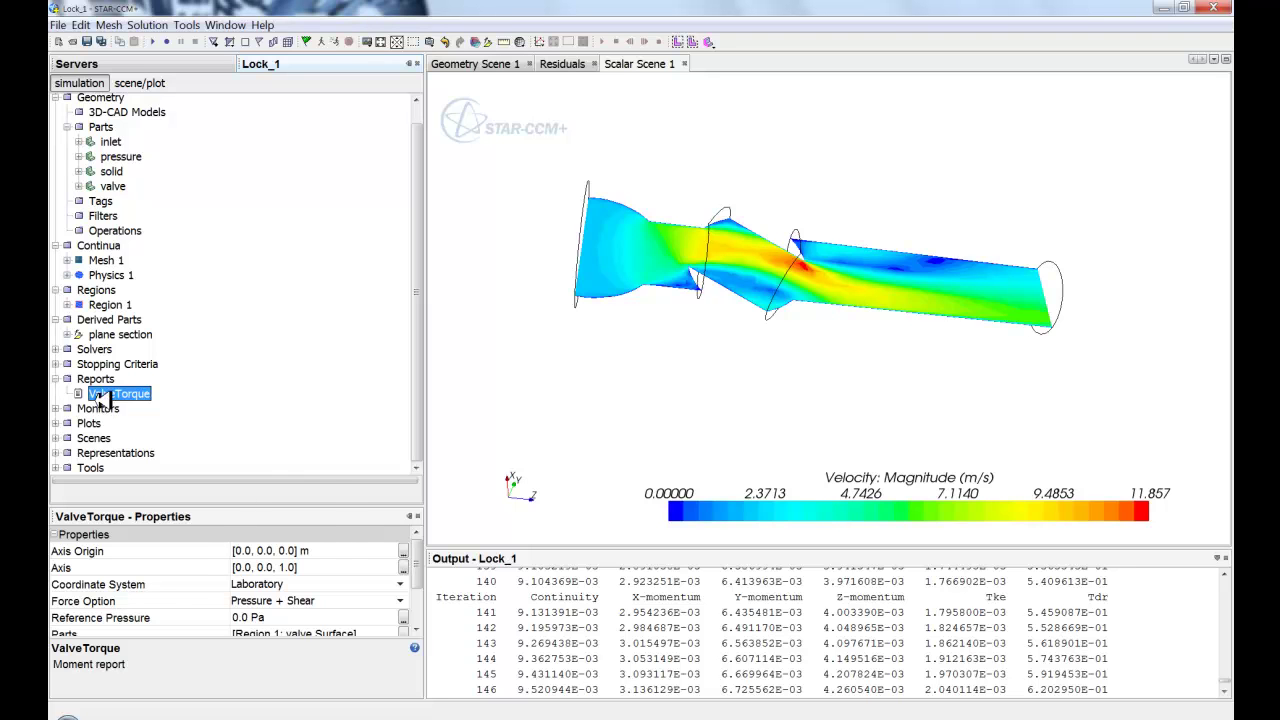
pyautogui.rightClick(100, 396)
pyautogui.click(135, 408)
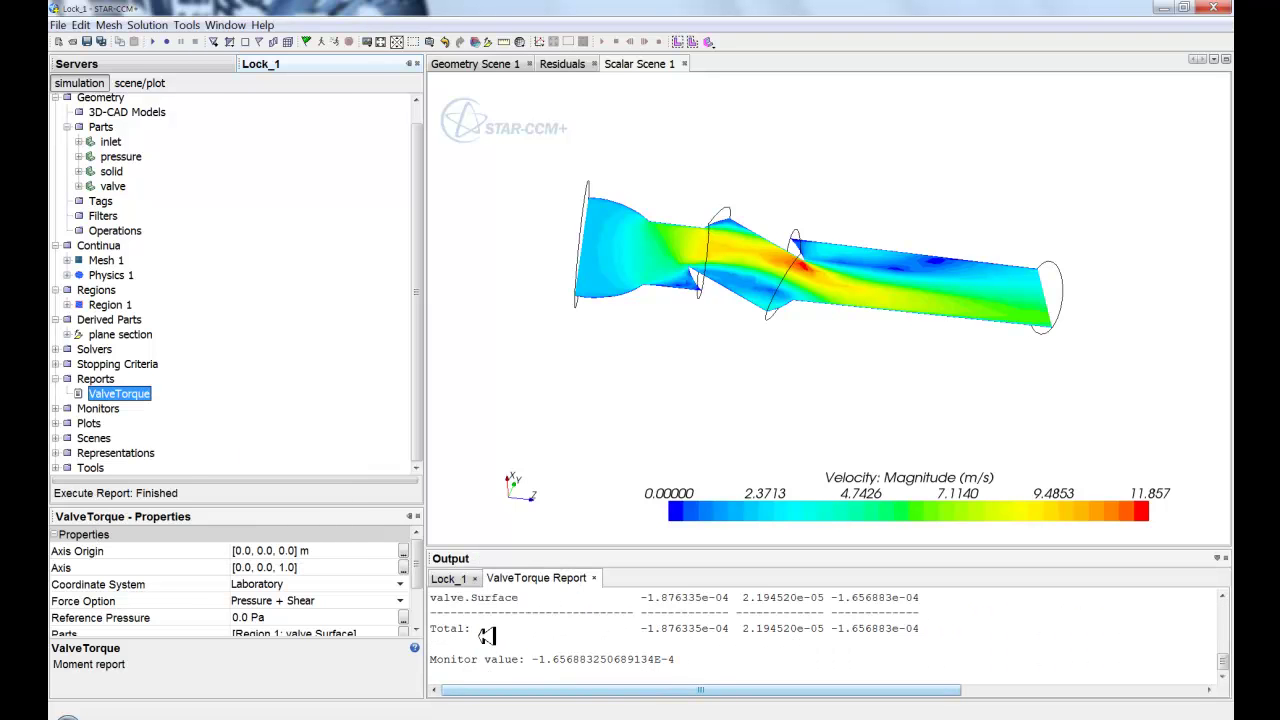
pyautogui.rightClick(106, 380)
pyautogui.rightClick(98, 394)
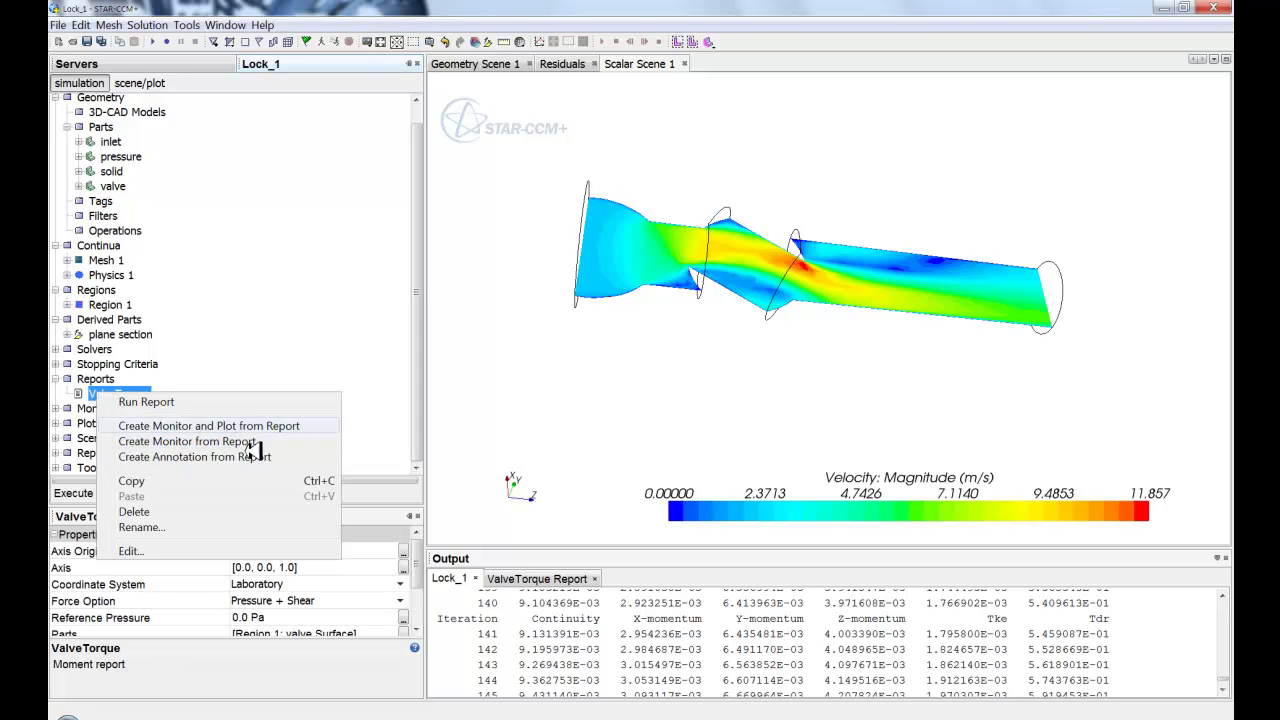
pyautogui.click(160, 401)
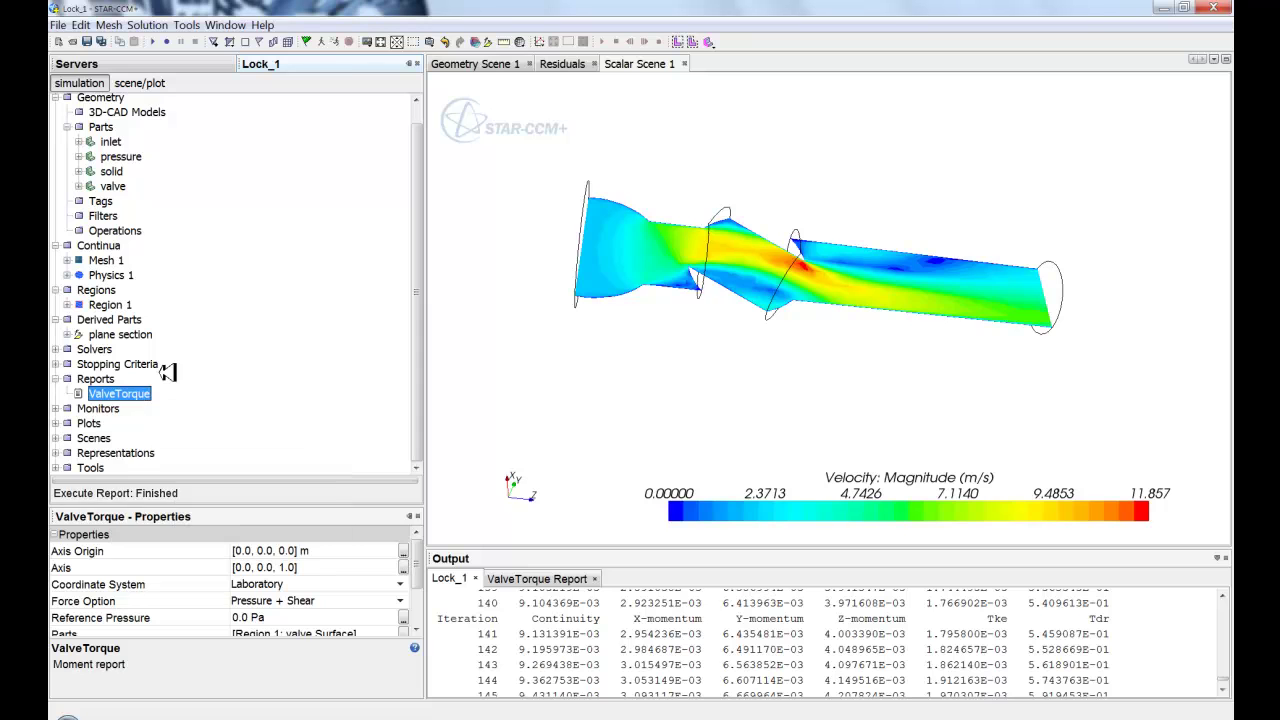
# Step: Browse Monitors, show Region 1, check the Derived Parts actions, then collapse Monitors
pyautogui.click(56, 408)
pyautogui.scroll(-2, 64, 405)
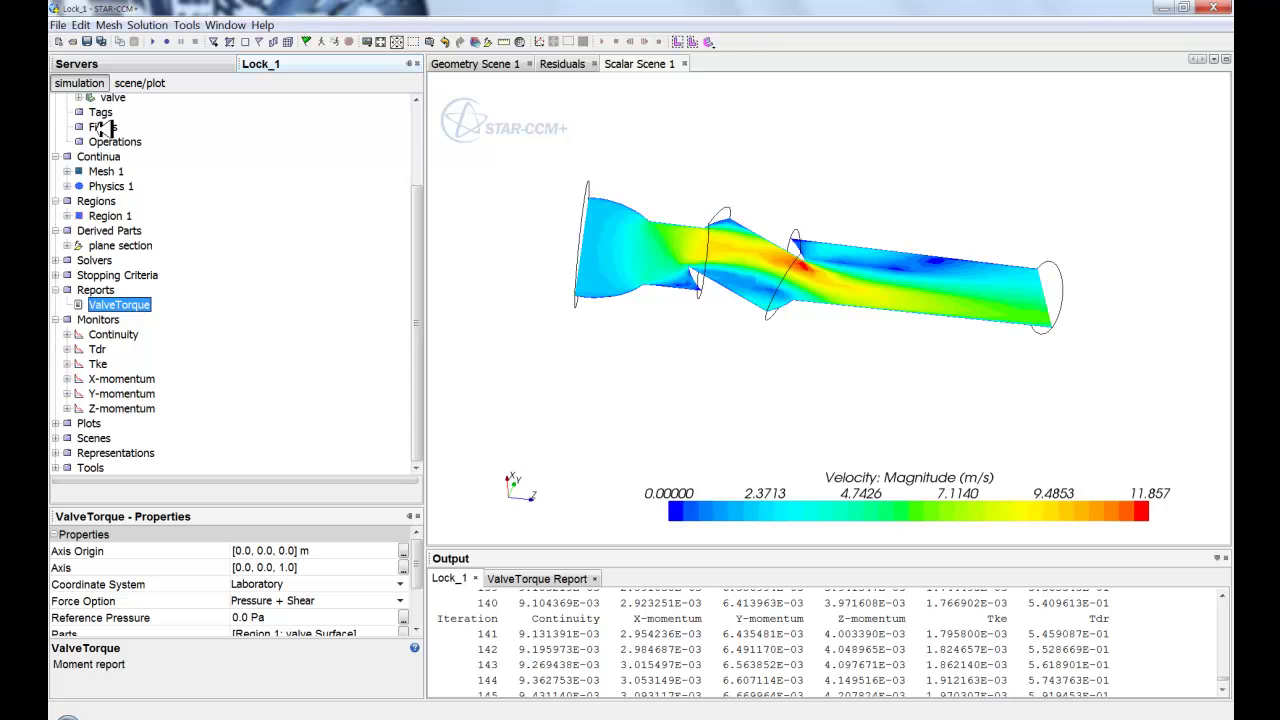
pyautogui.click(110, 216)
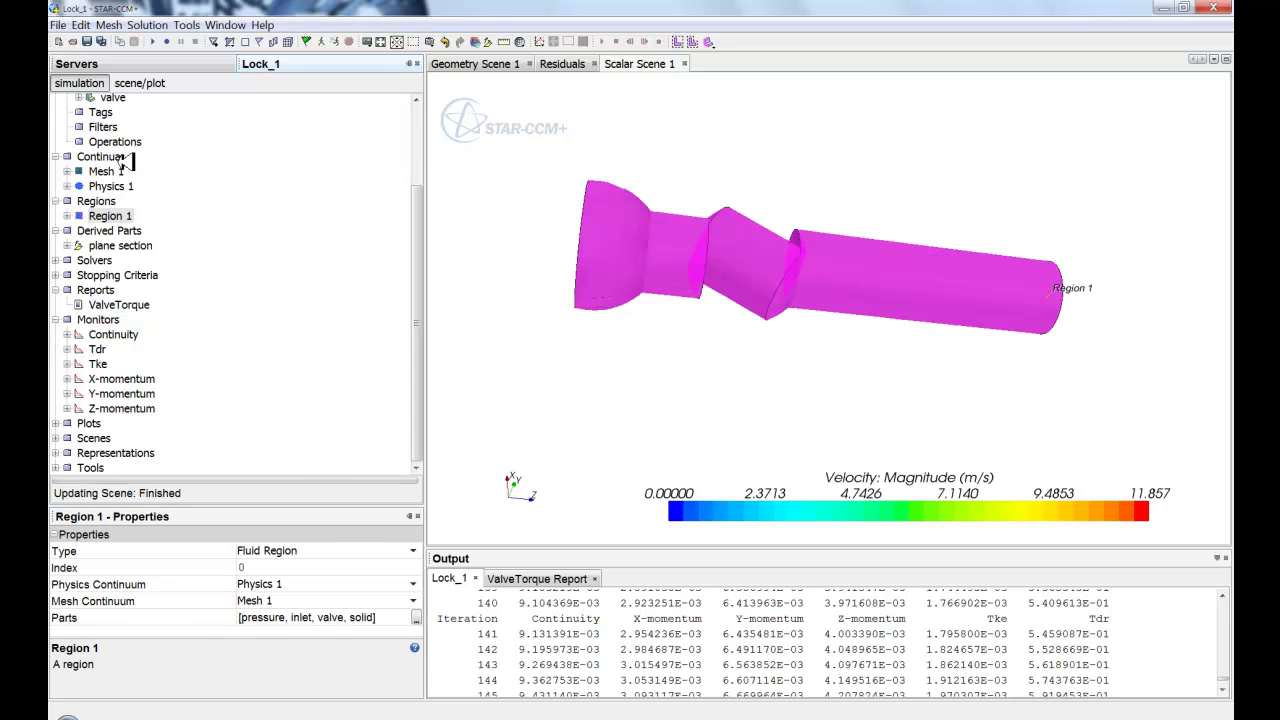
pyautogui.rightClick(118, 231)
pyautogui.moveTo(168, 237)
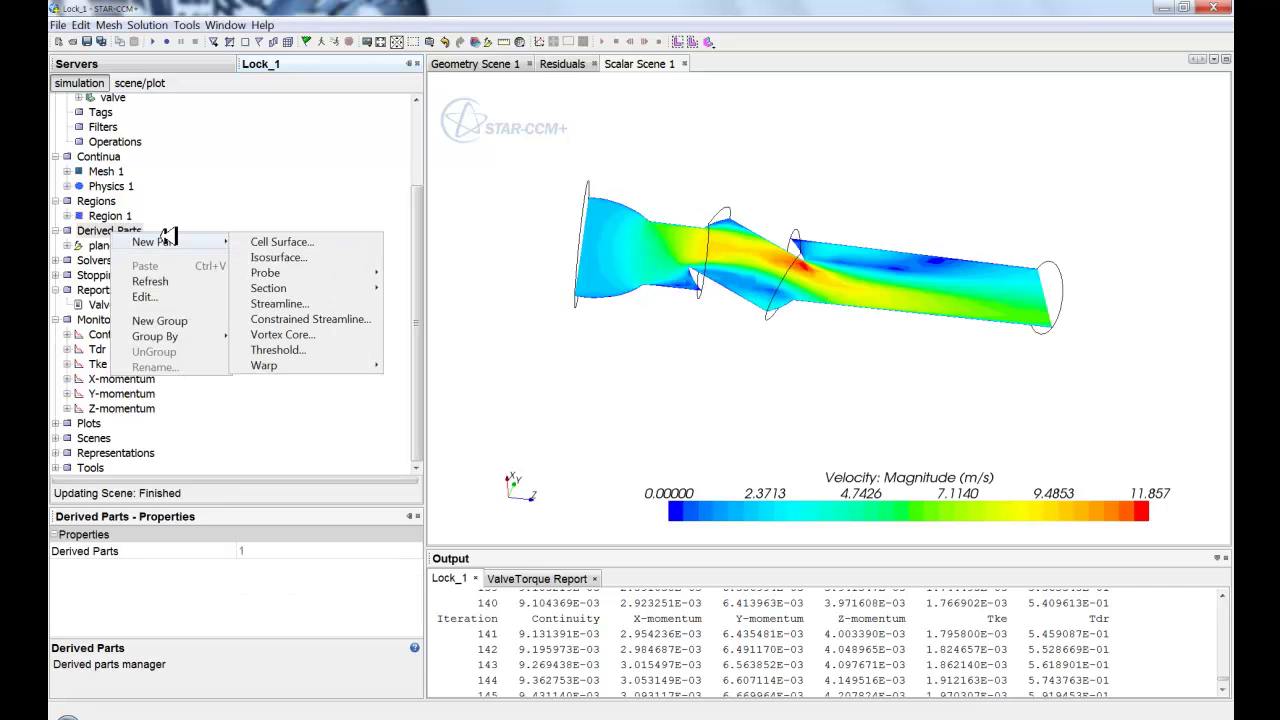
pyautogui.click(62, 232)
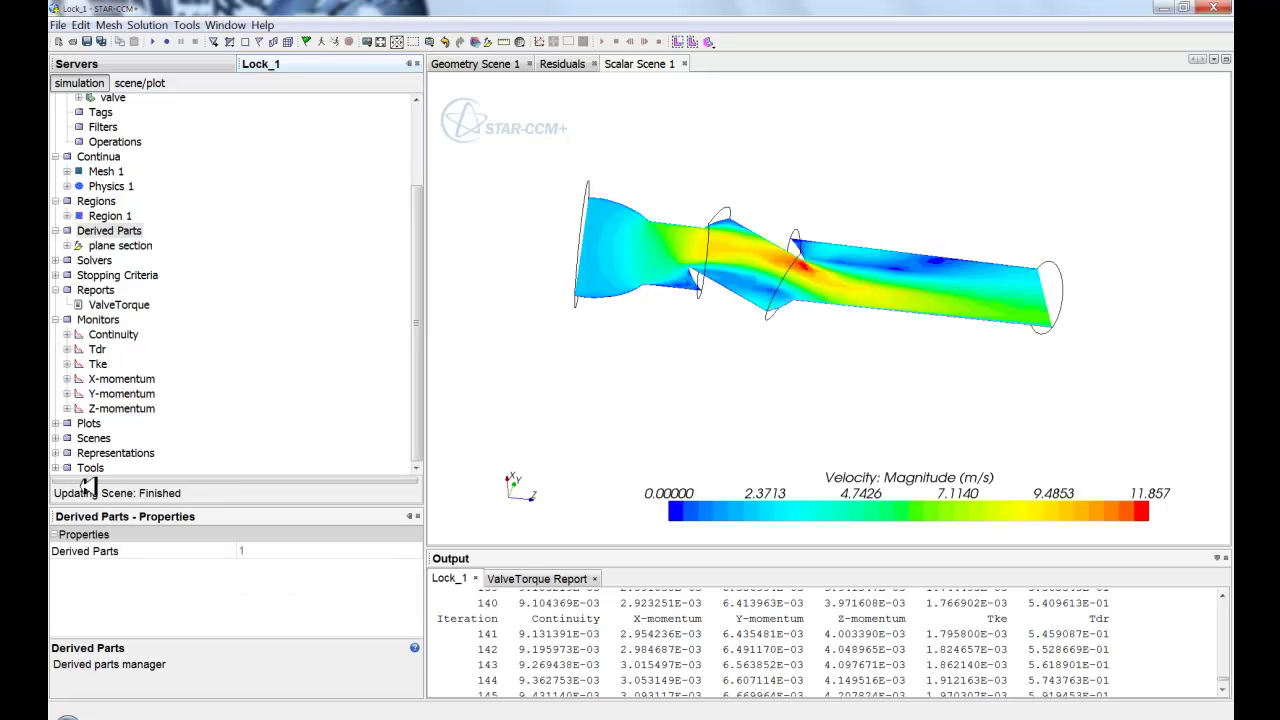
pyautogui.click(56, 319)
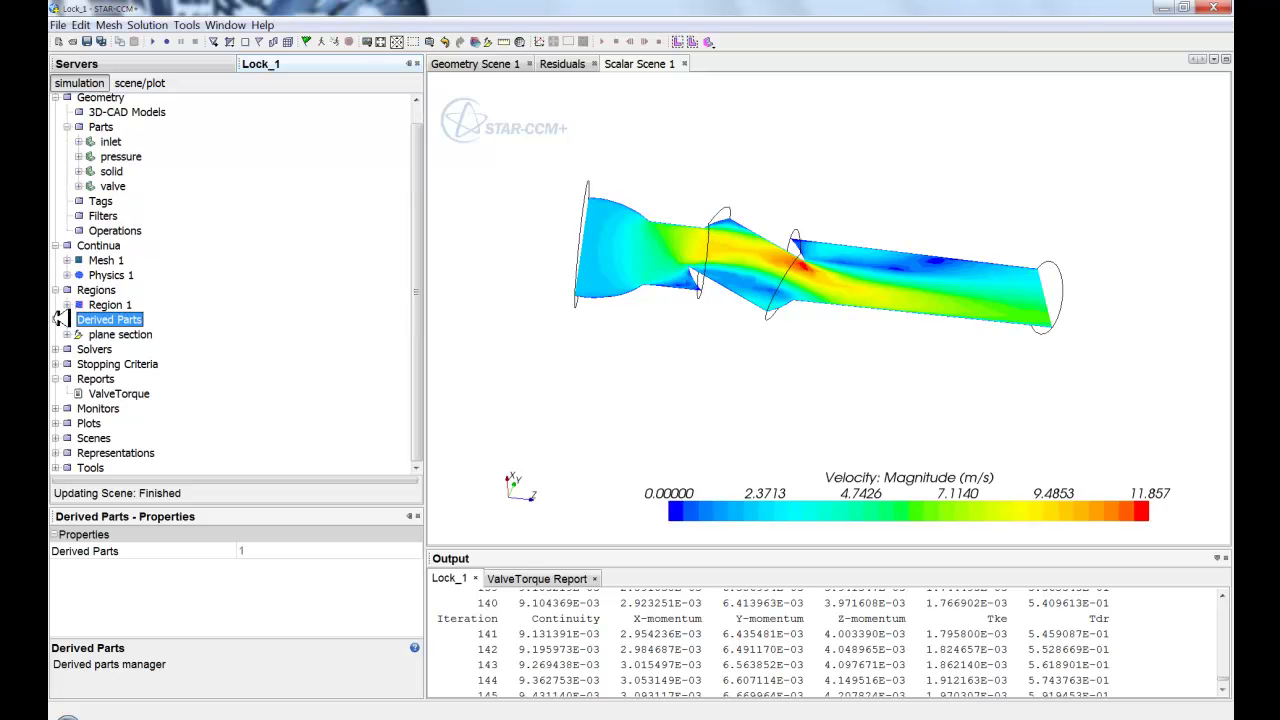
# Step: Expand Plots to inspect the Residuals plot, then expand Scenes
pyautogui.click(56, 424)
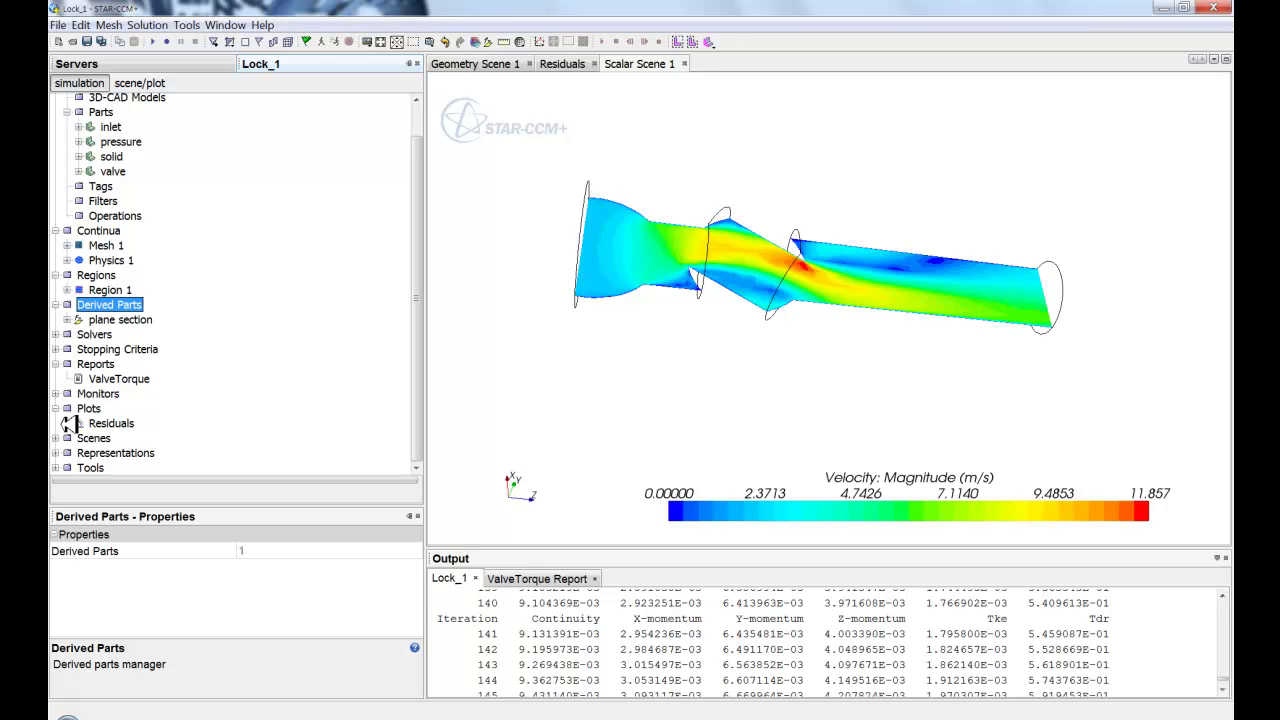
pyautogui.click(103, 423)
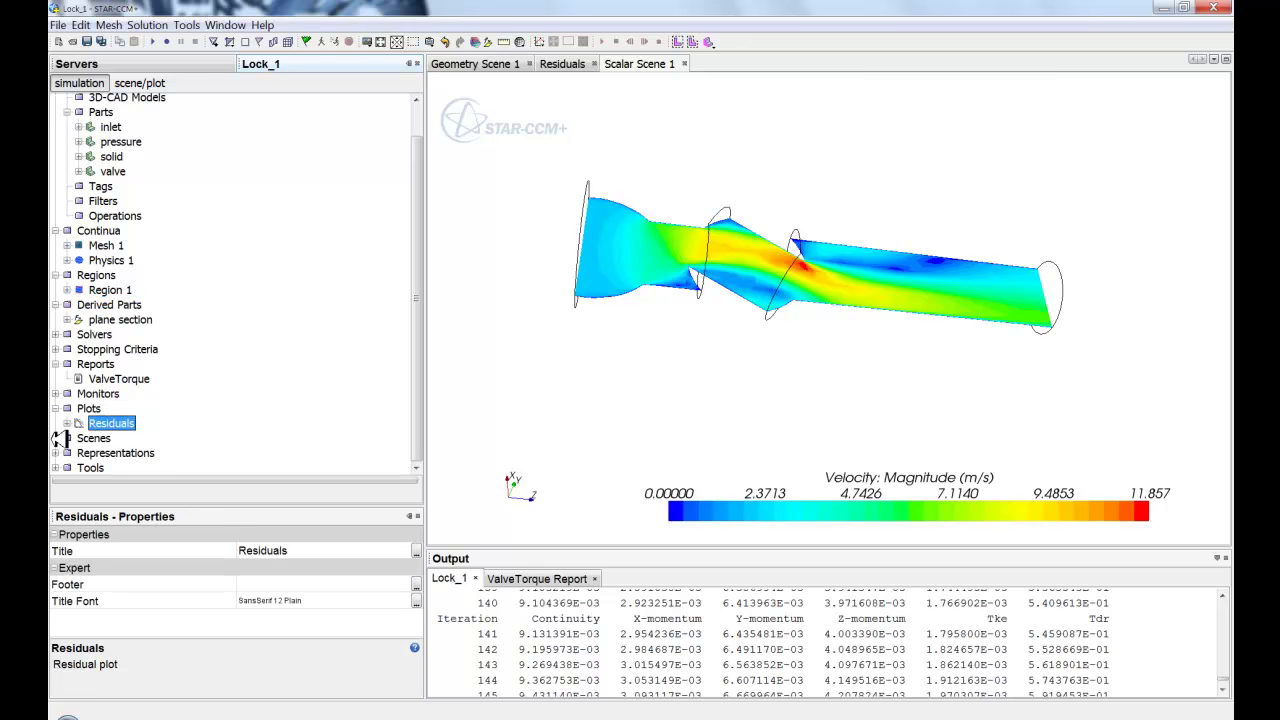
pyautogui.click(56, 438)
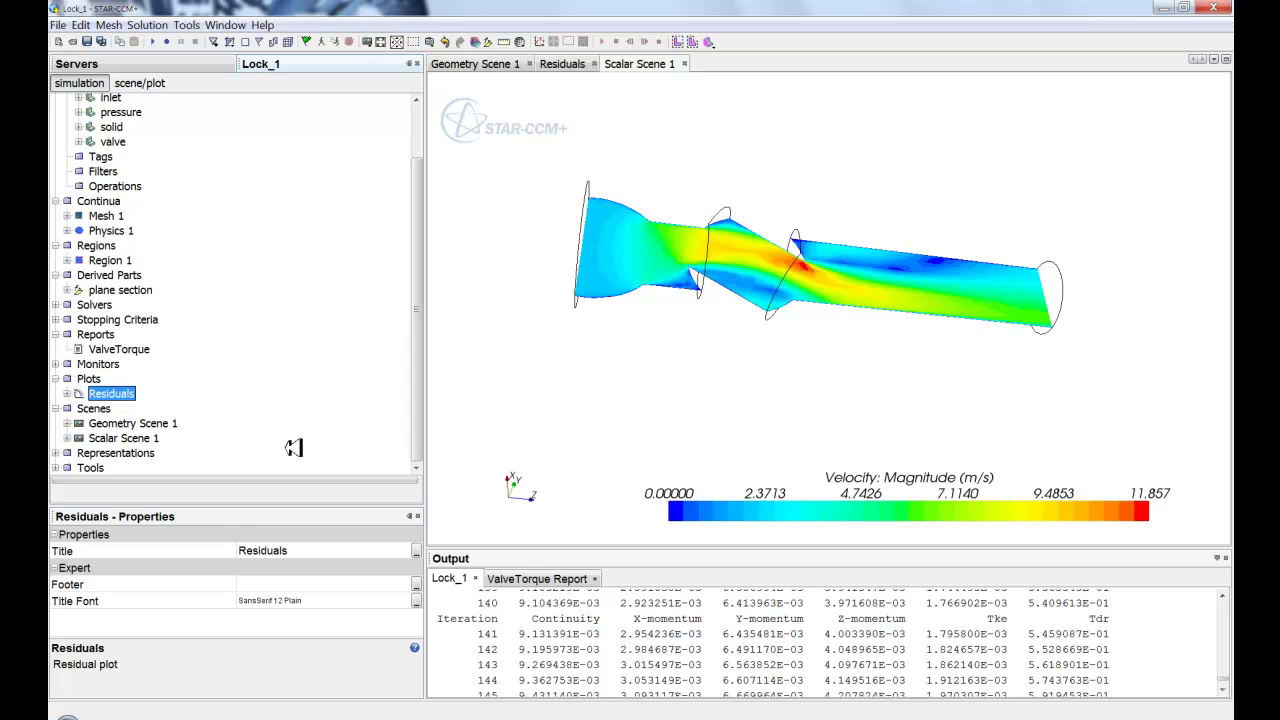
# Step: Display Geometry Scene 1, switch back to Scalar Scene 1, and expand Representations
pyautogui.doubleClick(160, 424)
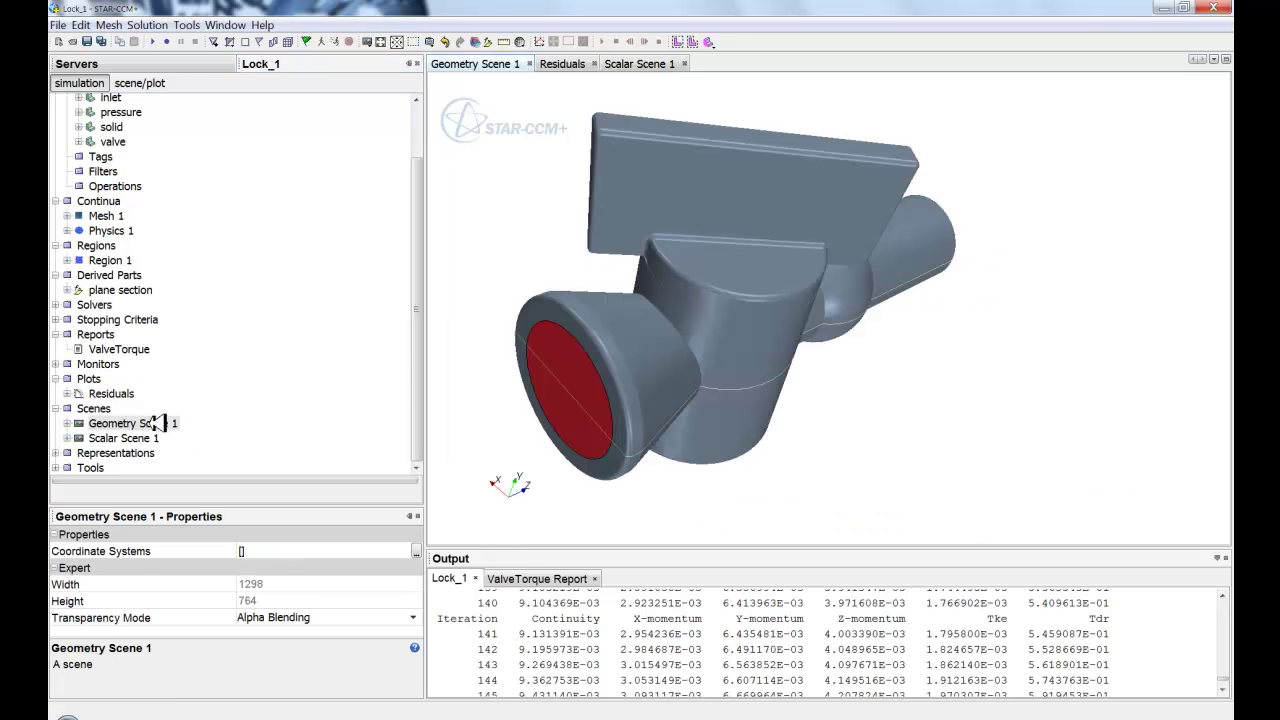
pyautogui.doubleClick(137, 438)
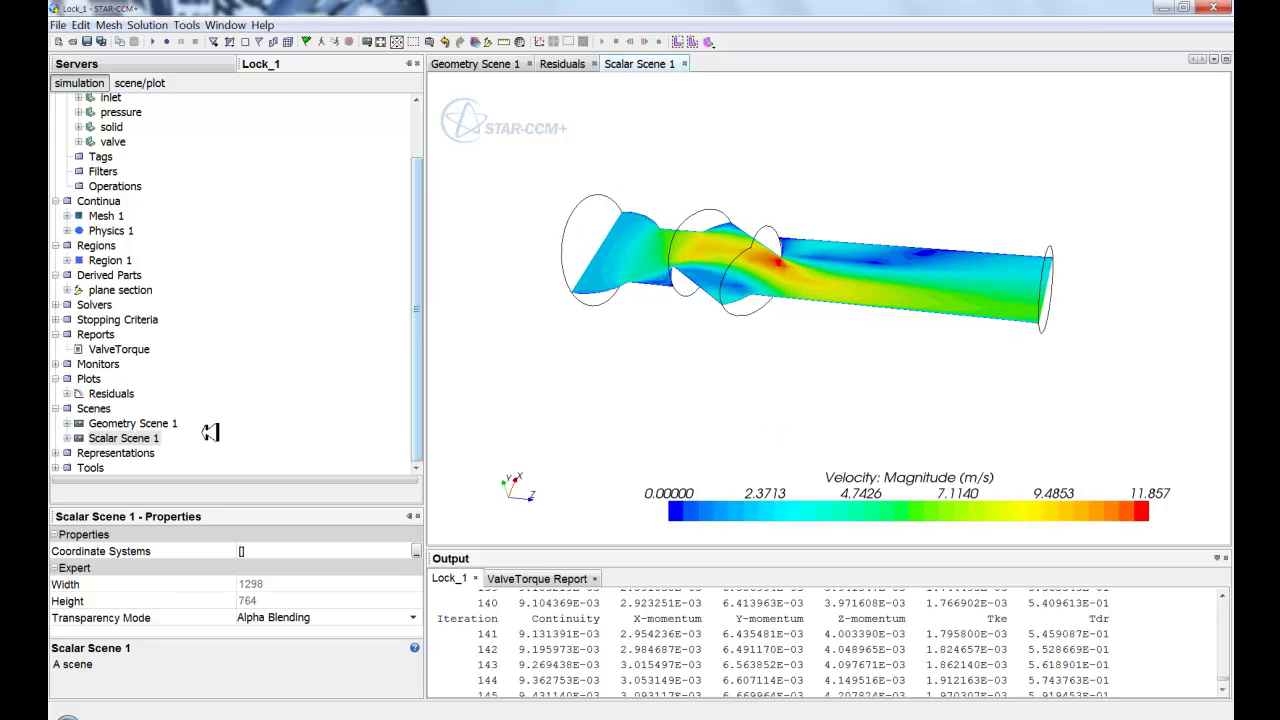
pyautogui.click(60, 453)
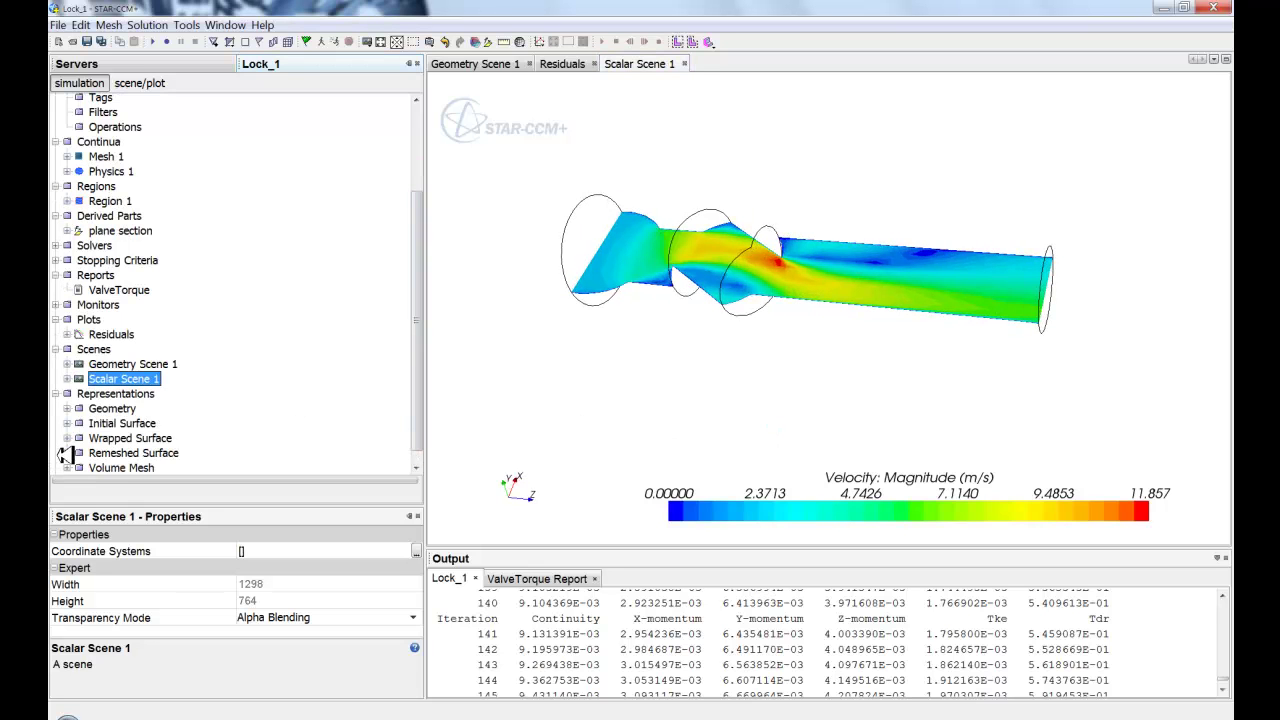
# Step: Collapse Representations and expand Tools to list Annotations, Colormaps, Field Functions, Units and Views
pyautogui.click(56, 393)
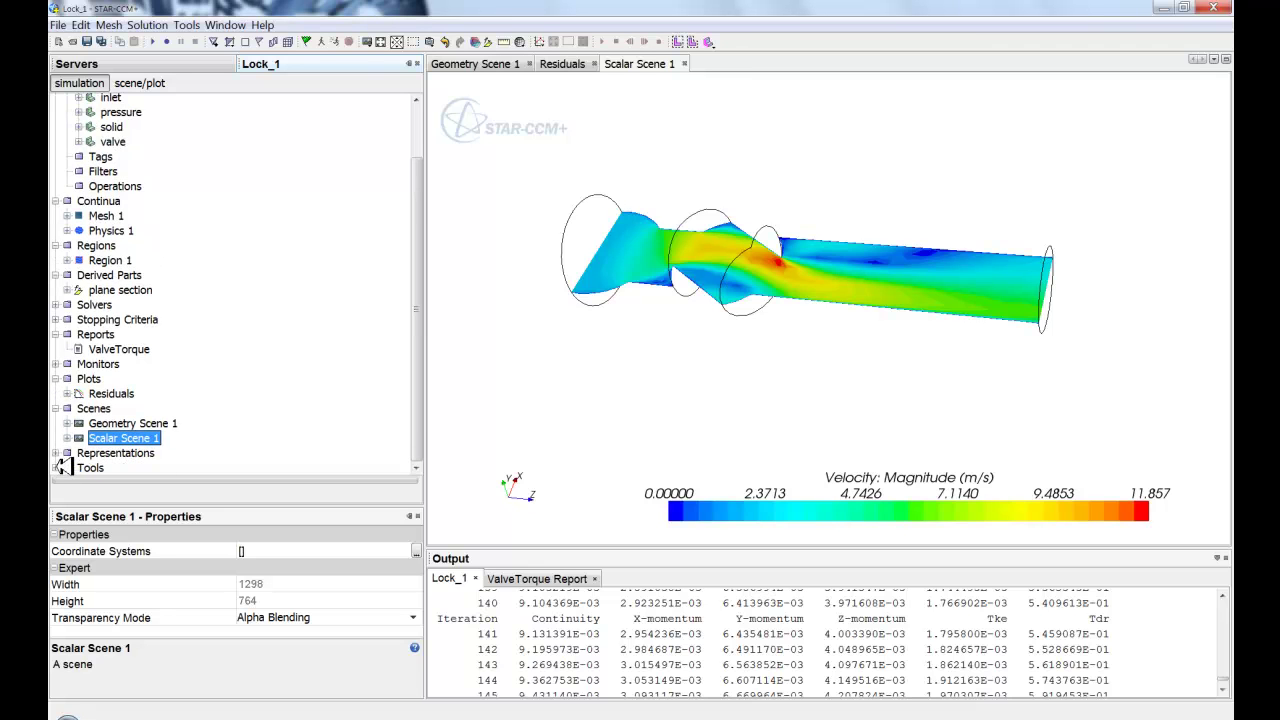
pyautogui.click(56, 468)
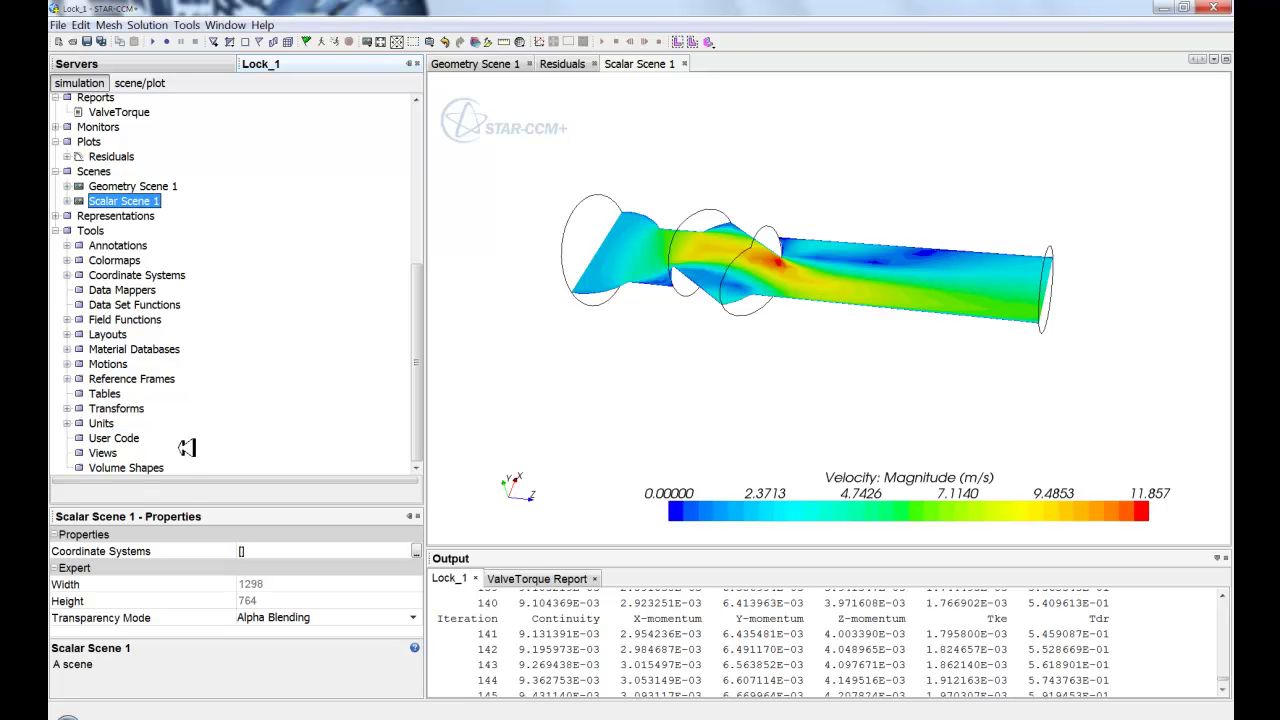
# Step: Collapse the Regions, Continua, Derived Parts, Reports, Plots, Scenes and Geometry folders
pyautogui.scroll(5, 58, 230)
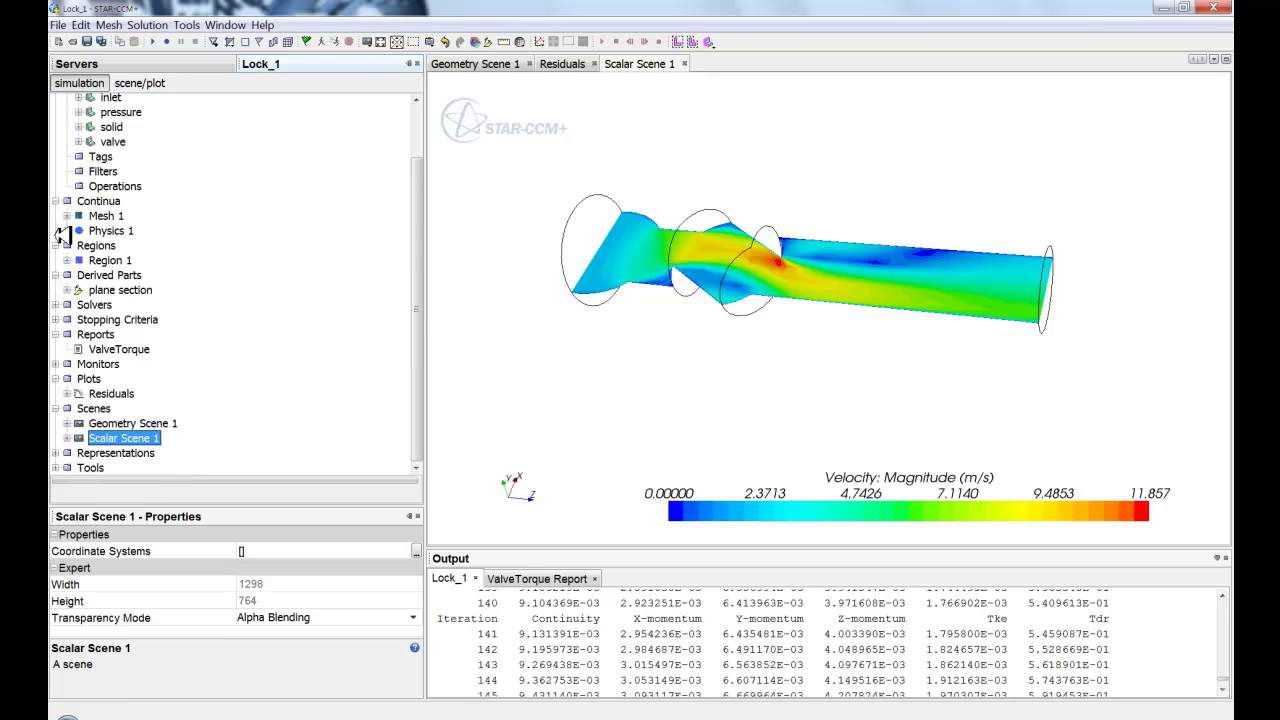
pyautogui.click(56, 245)
pyautogui.click(56, 216)
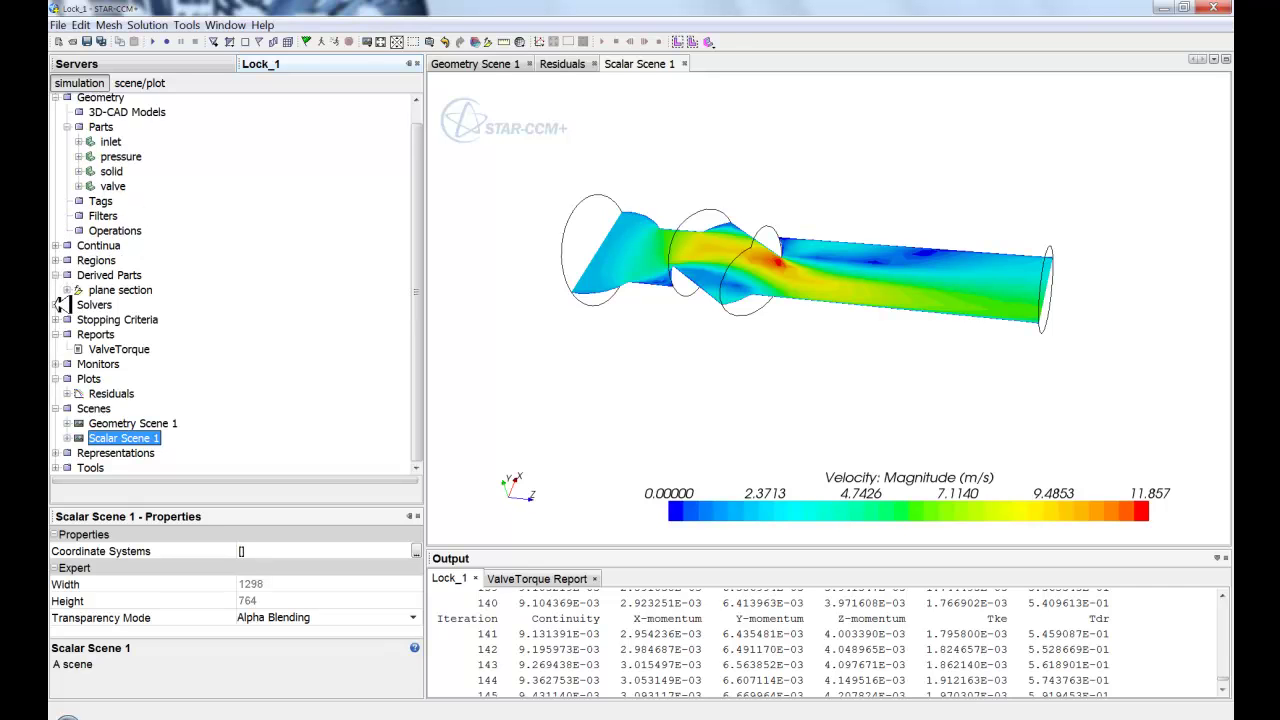
pyautogui.click(56, 275)
pyautogui.click(56, 338)
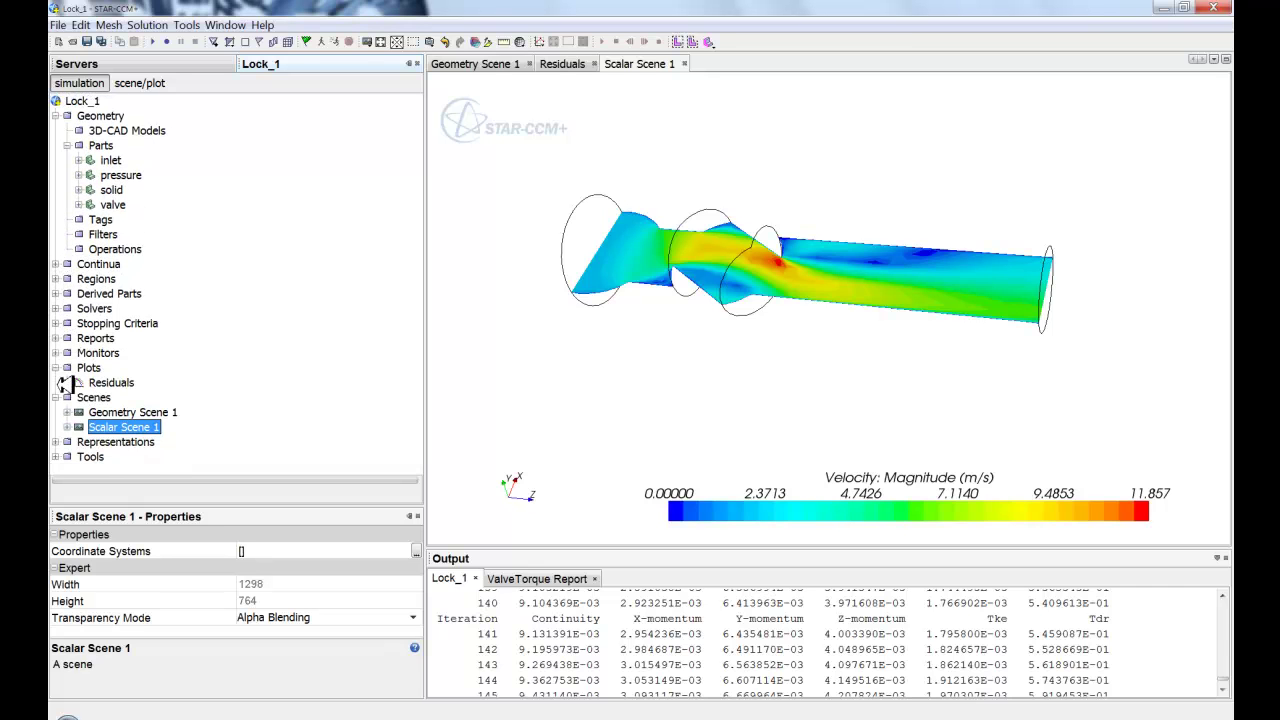
pyautogui.click(56, 368)
pyautogui.click(60, 383)
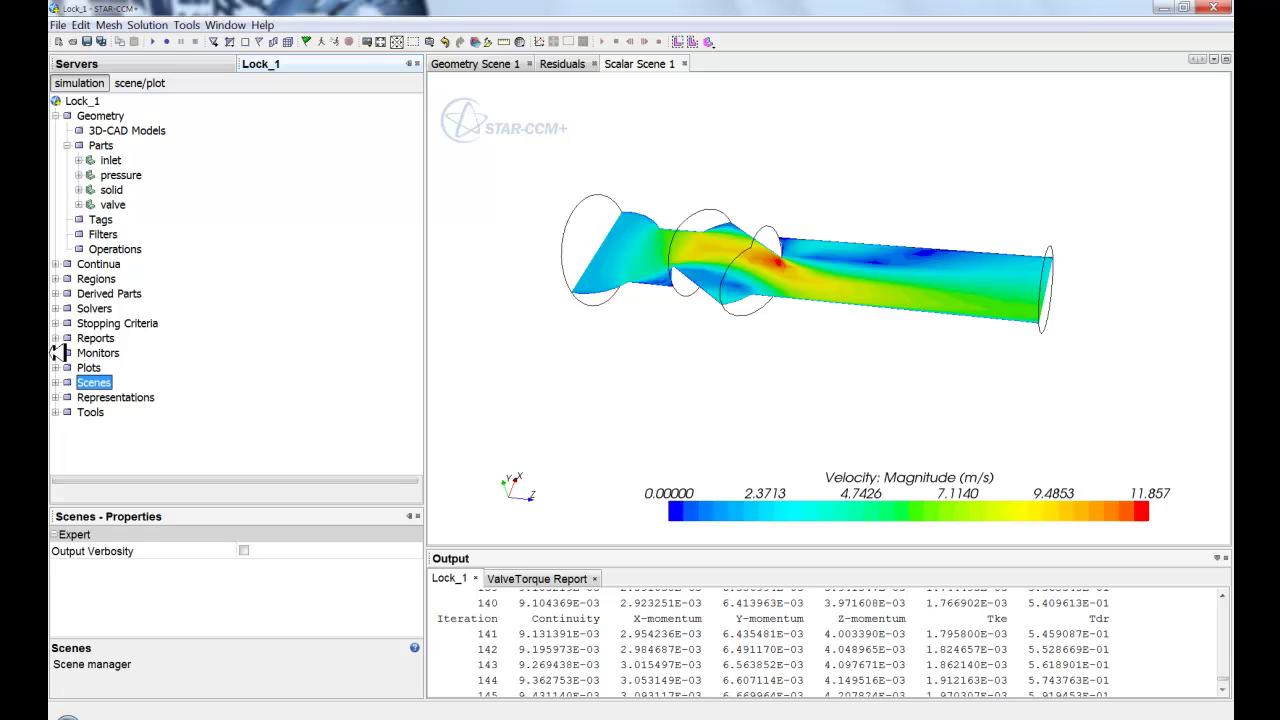
pyautogui.click(60, 116)
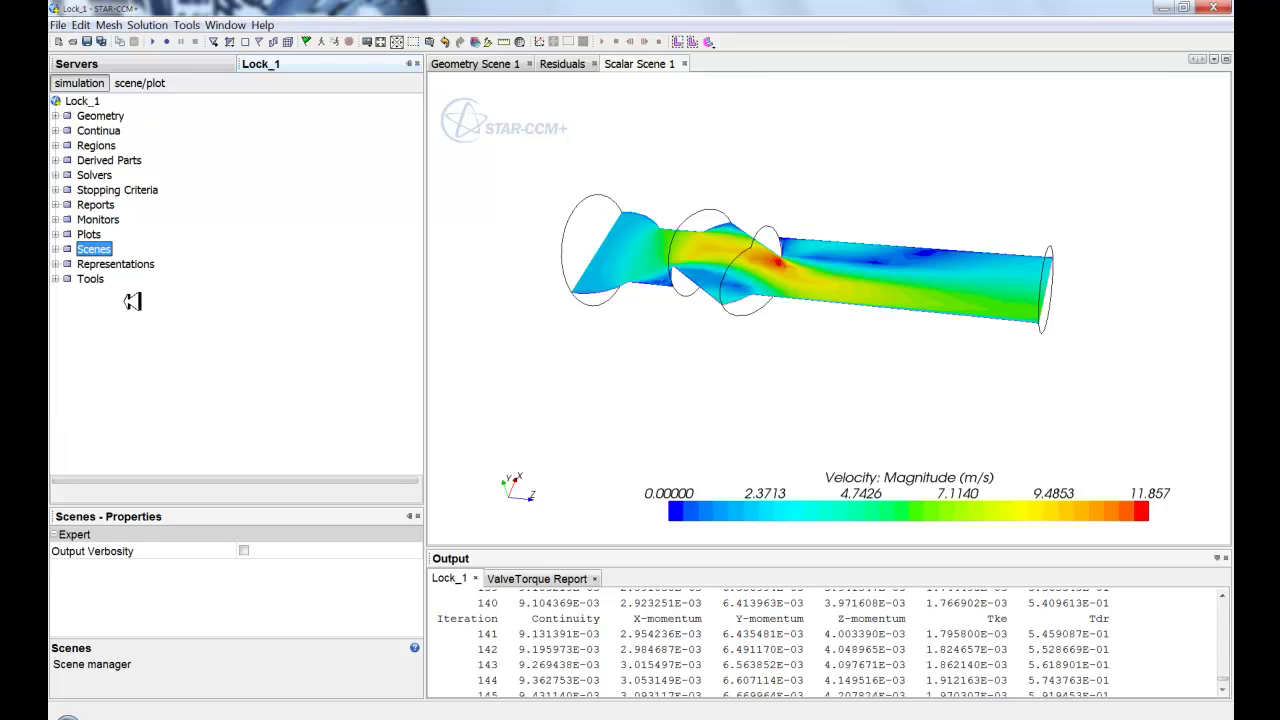